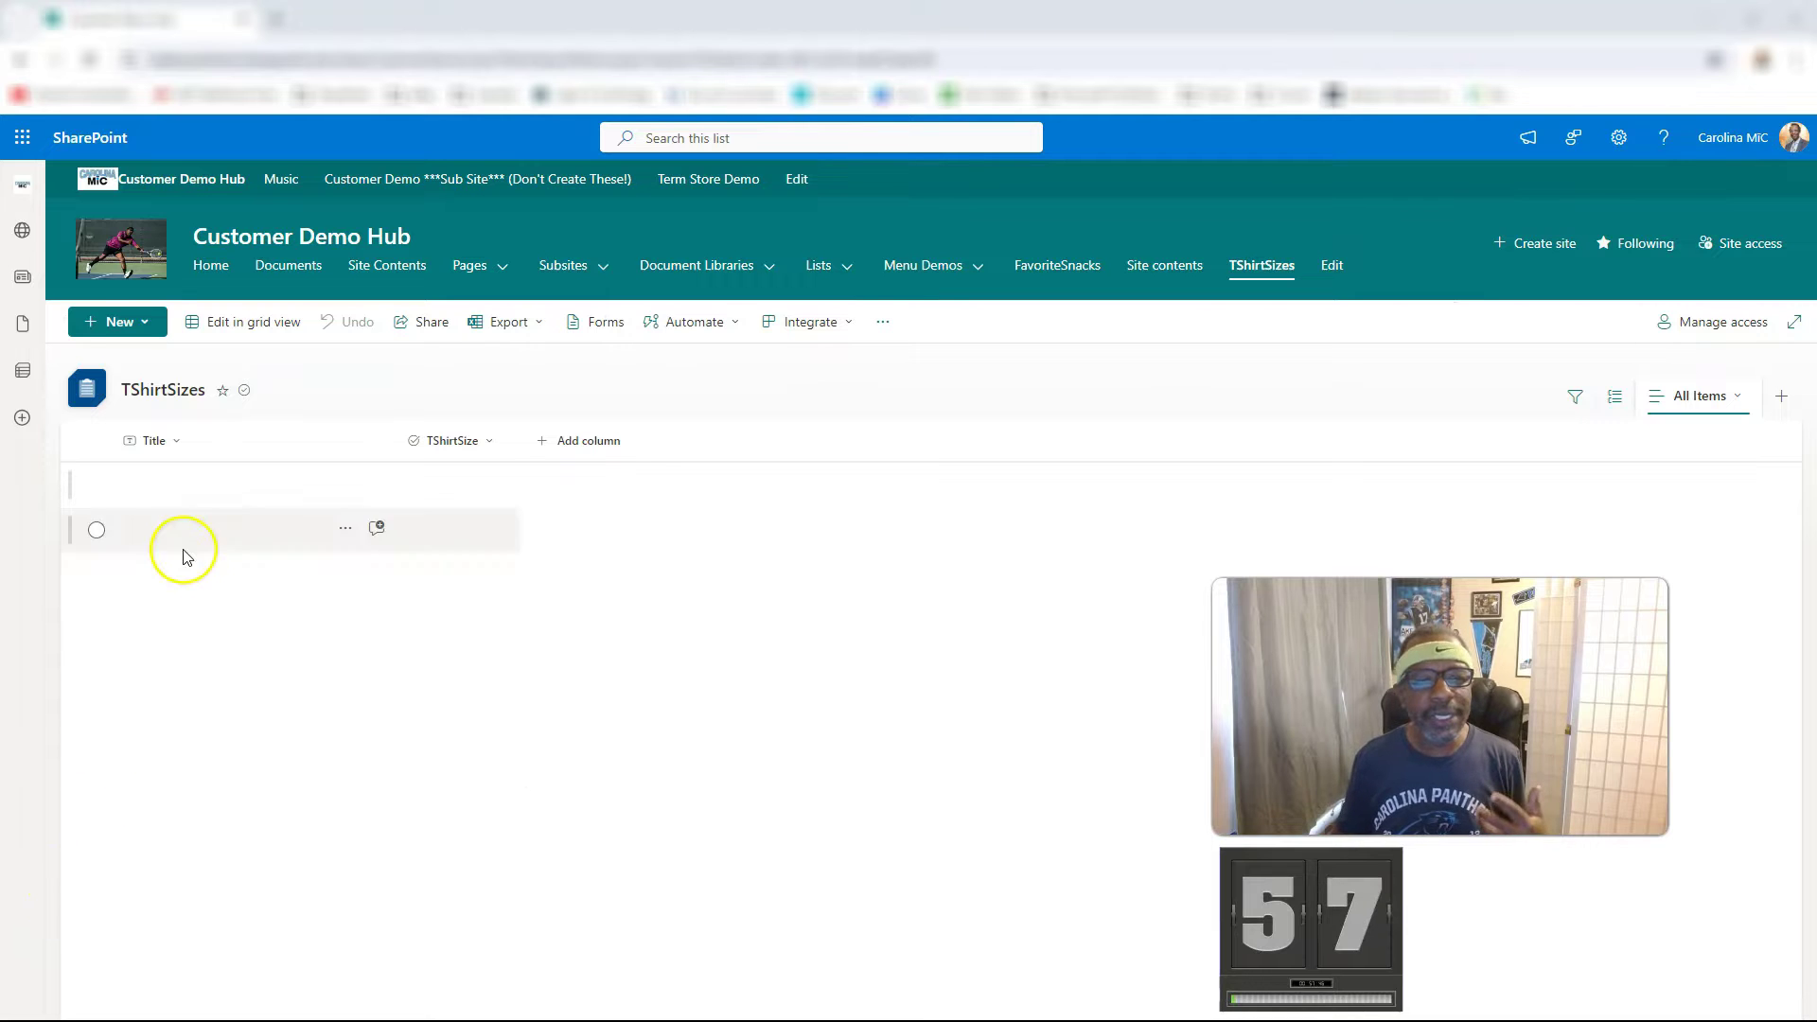
Step: Start a new TShirtSizes item and hide the Title column from its form, saving the change
click(127, 322)
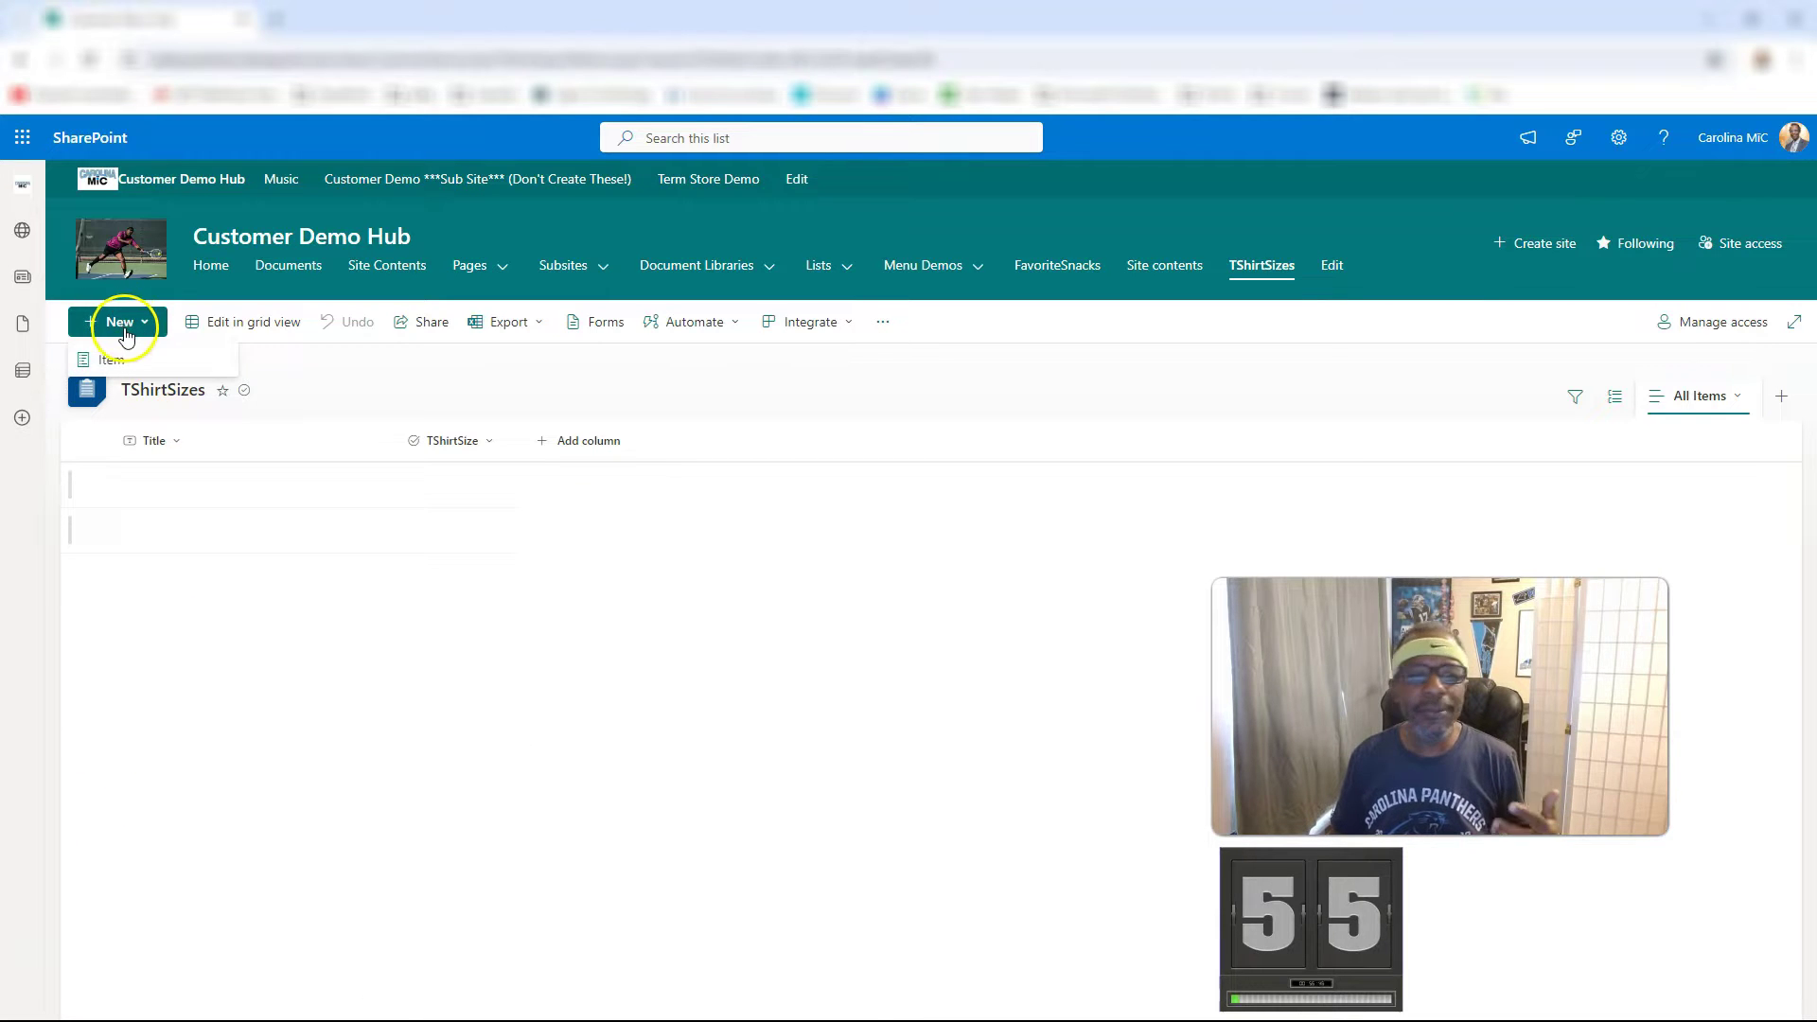
click(112, 364)
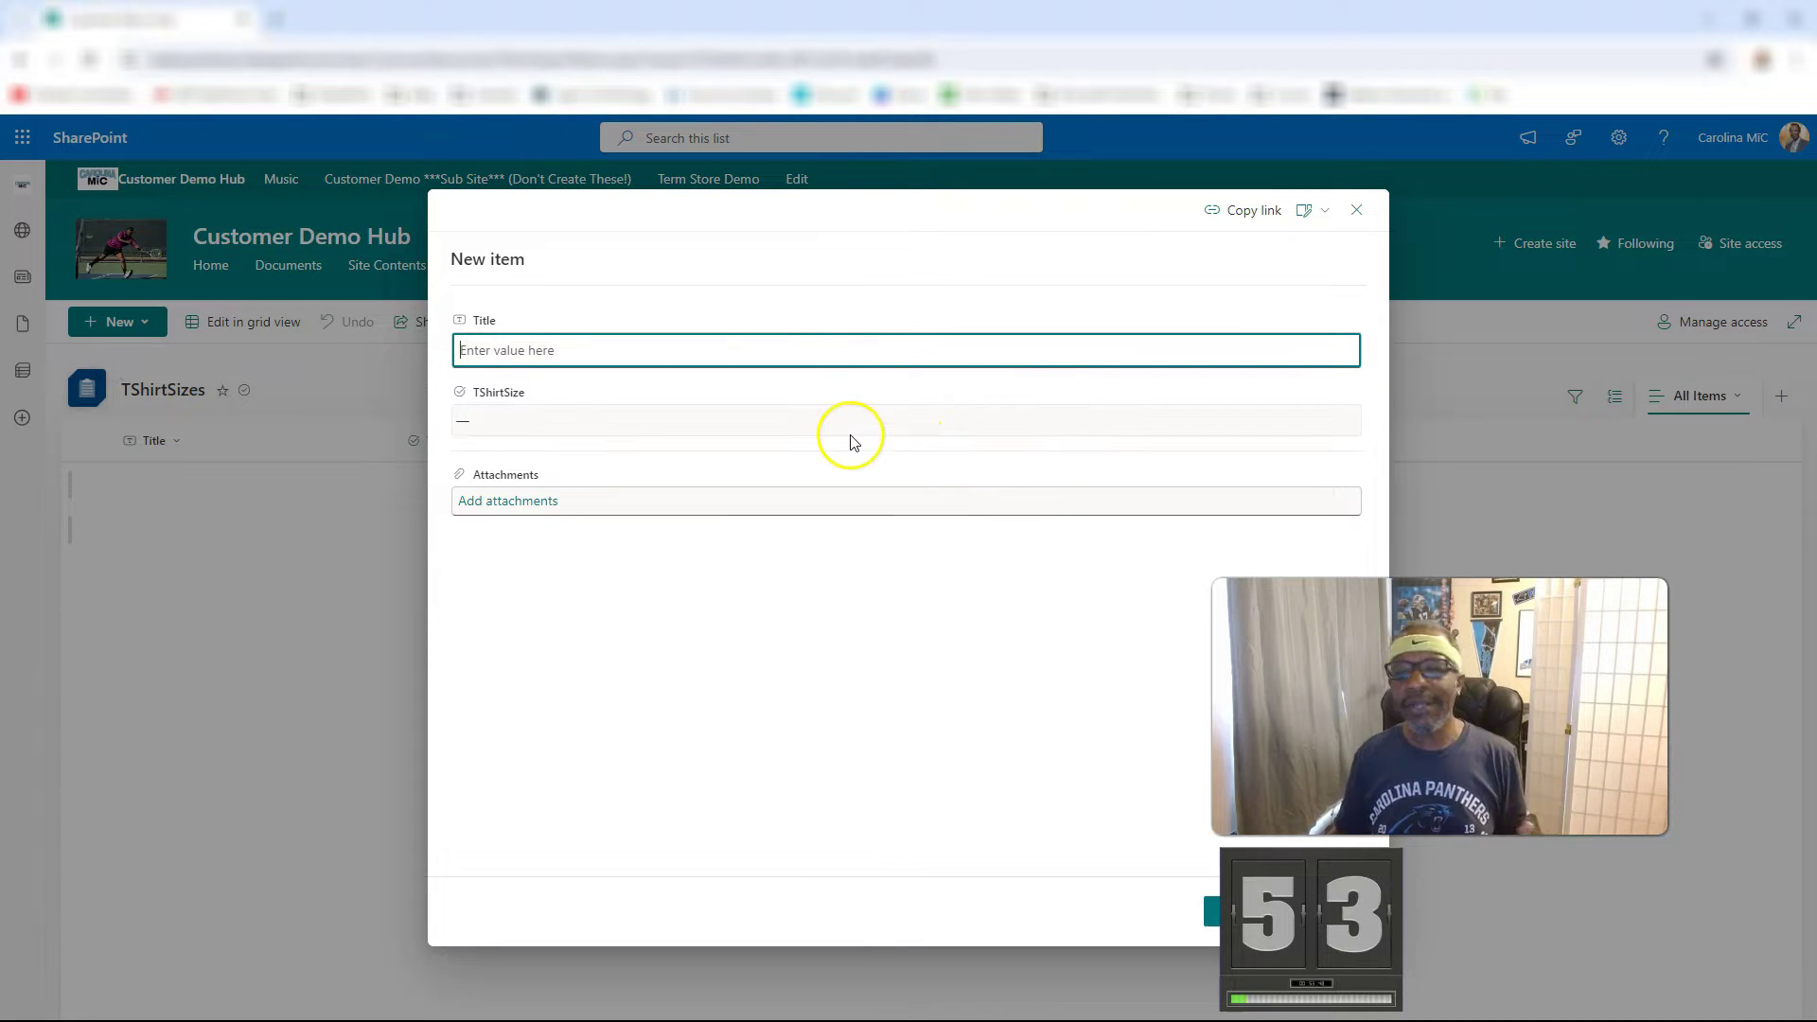
click(1304, 211)
click(1310, 248)
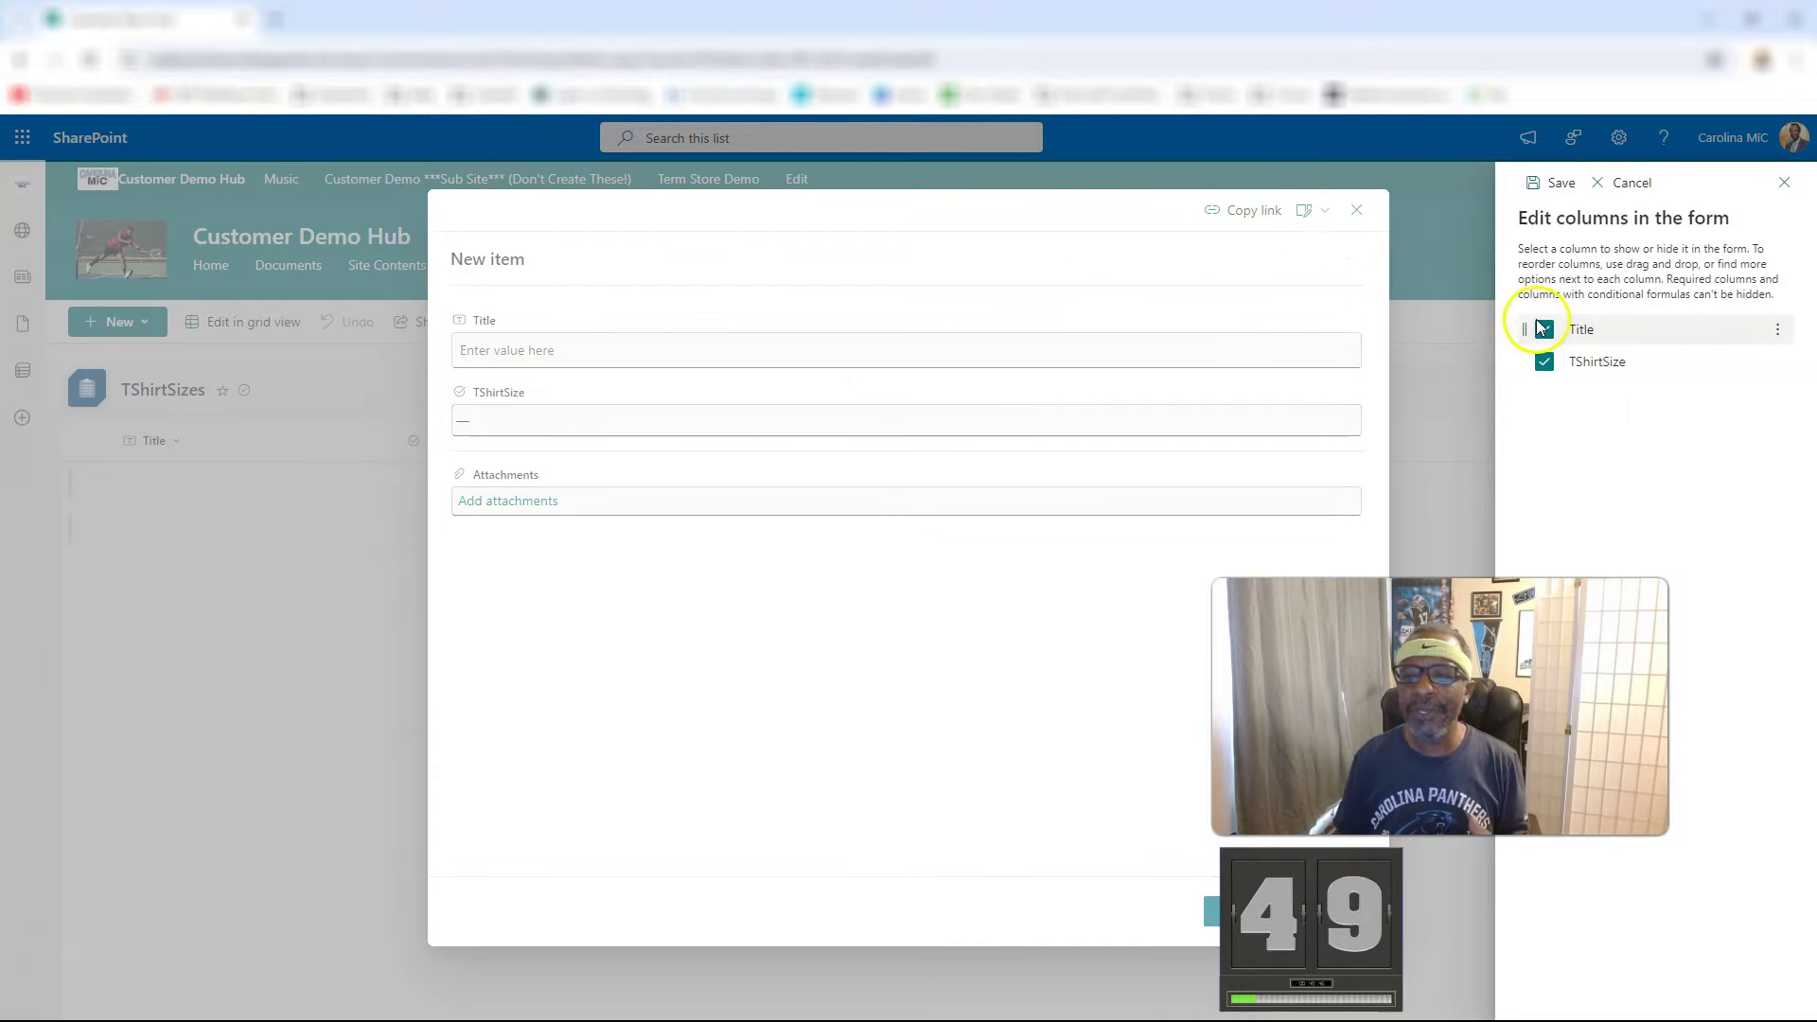
click(1544, 329)
click(1555, 183)
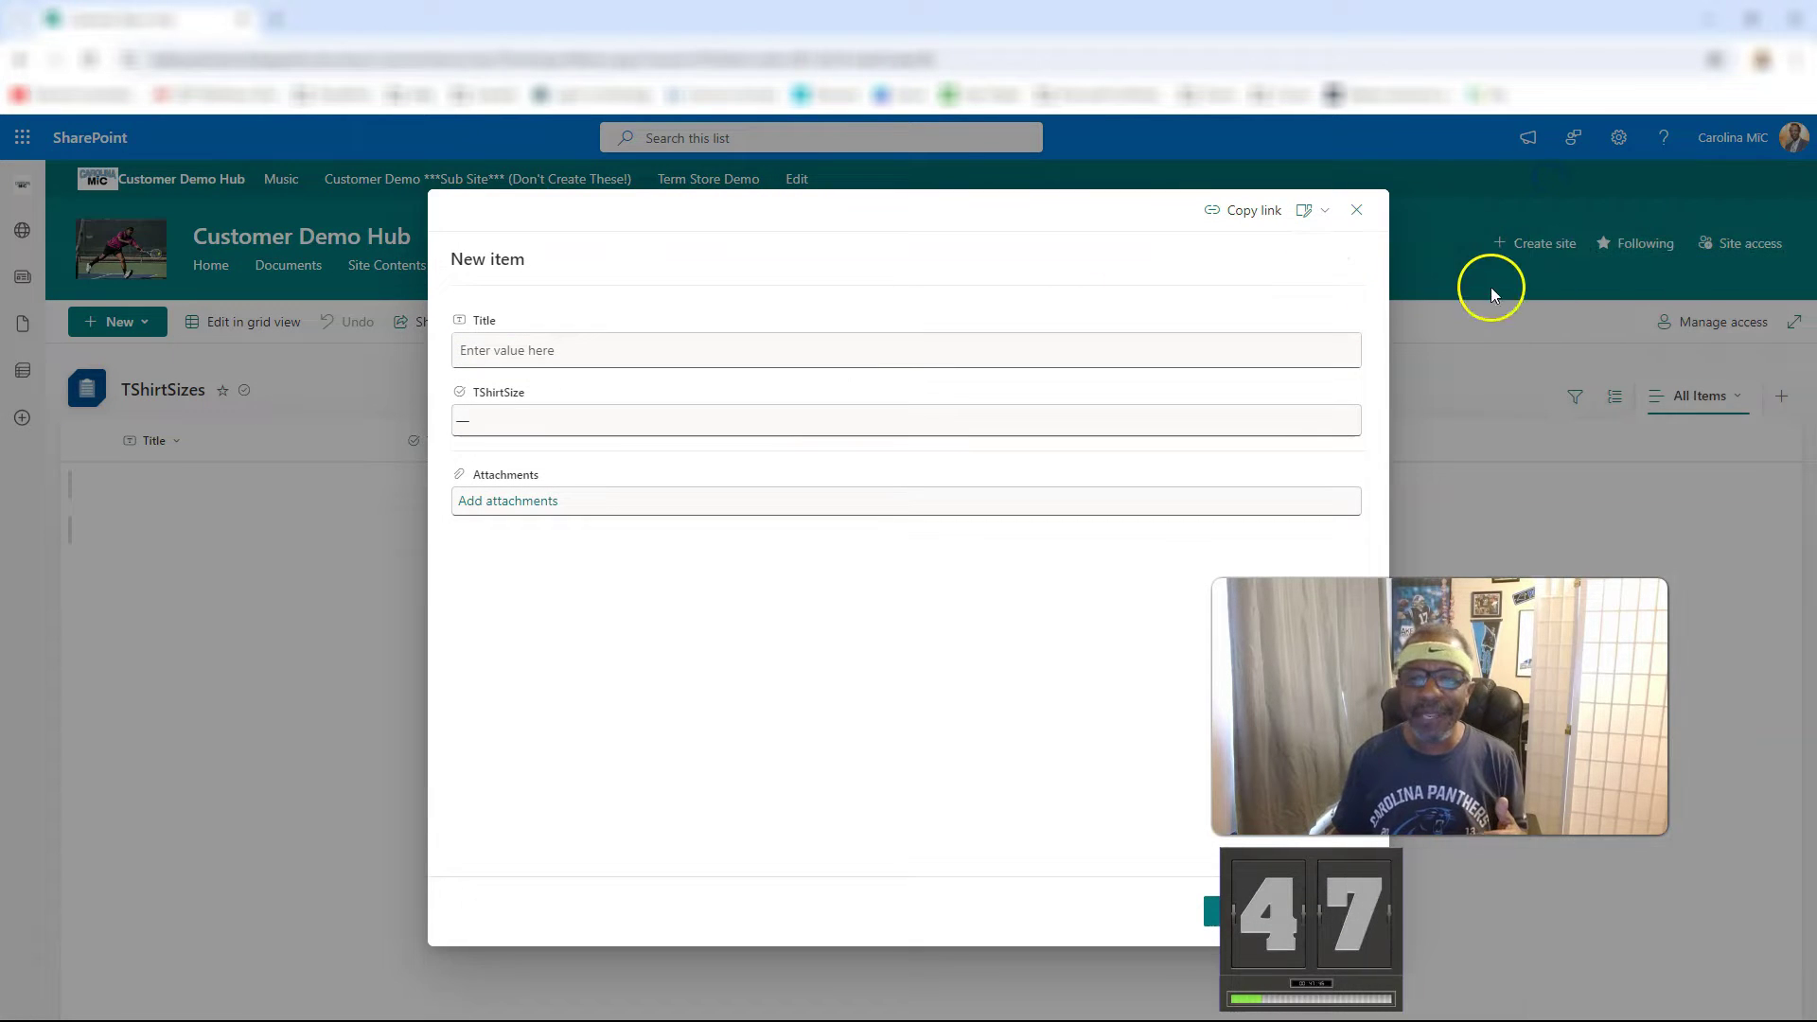
Step: Close the form, reload the list, and open a new item form, which now starts at TShirtSize
click(1356, 209)
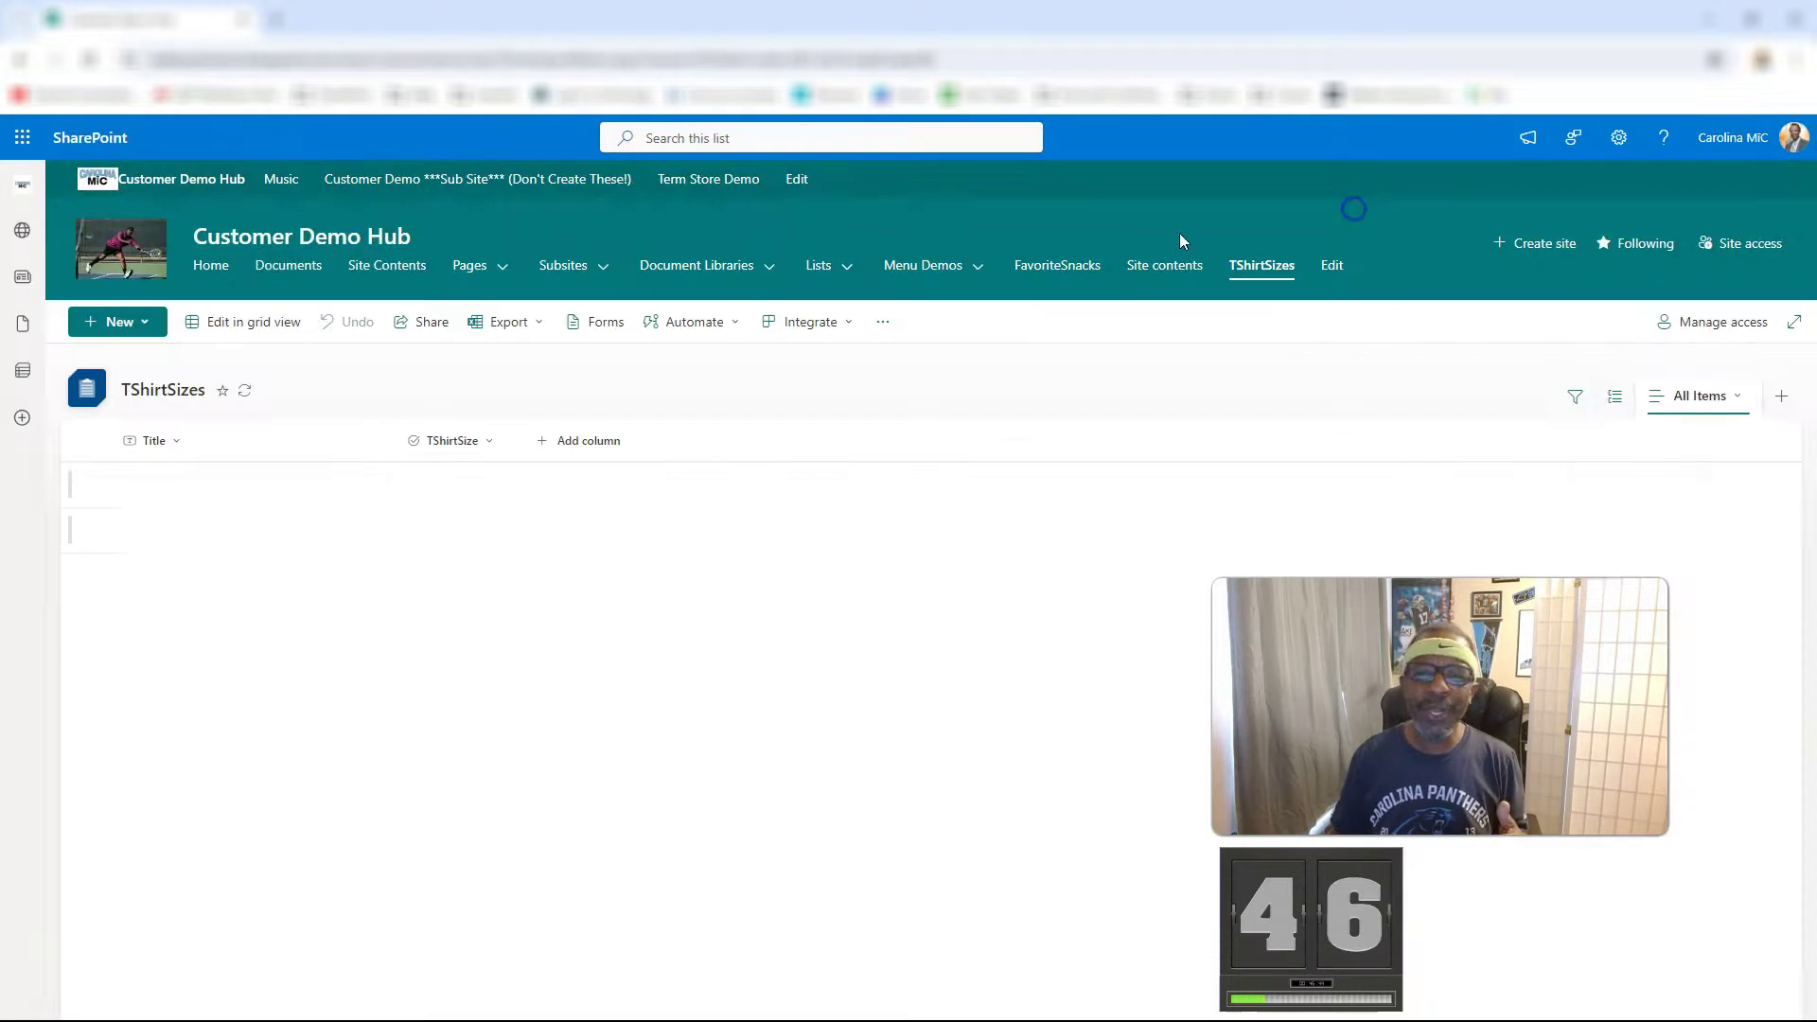
click(90, 61)
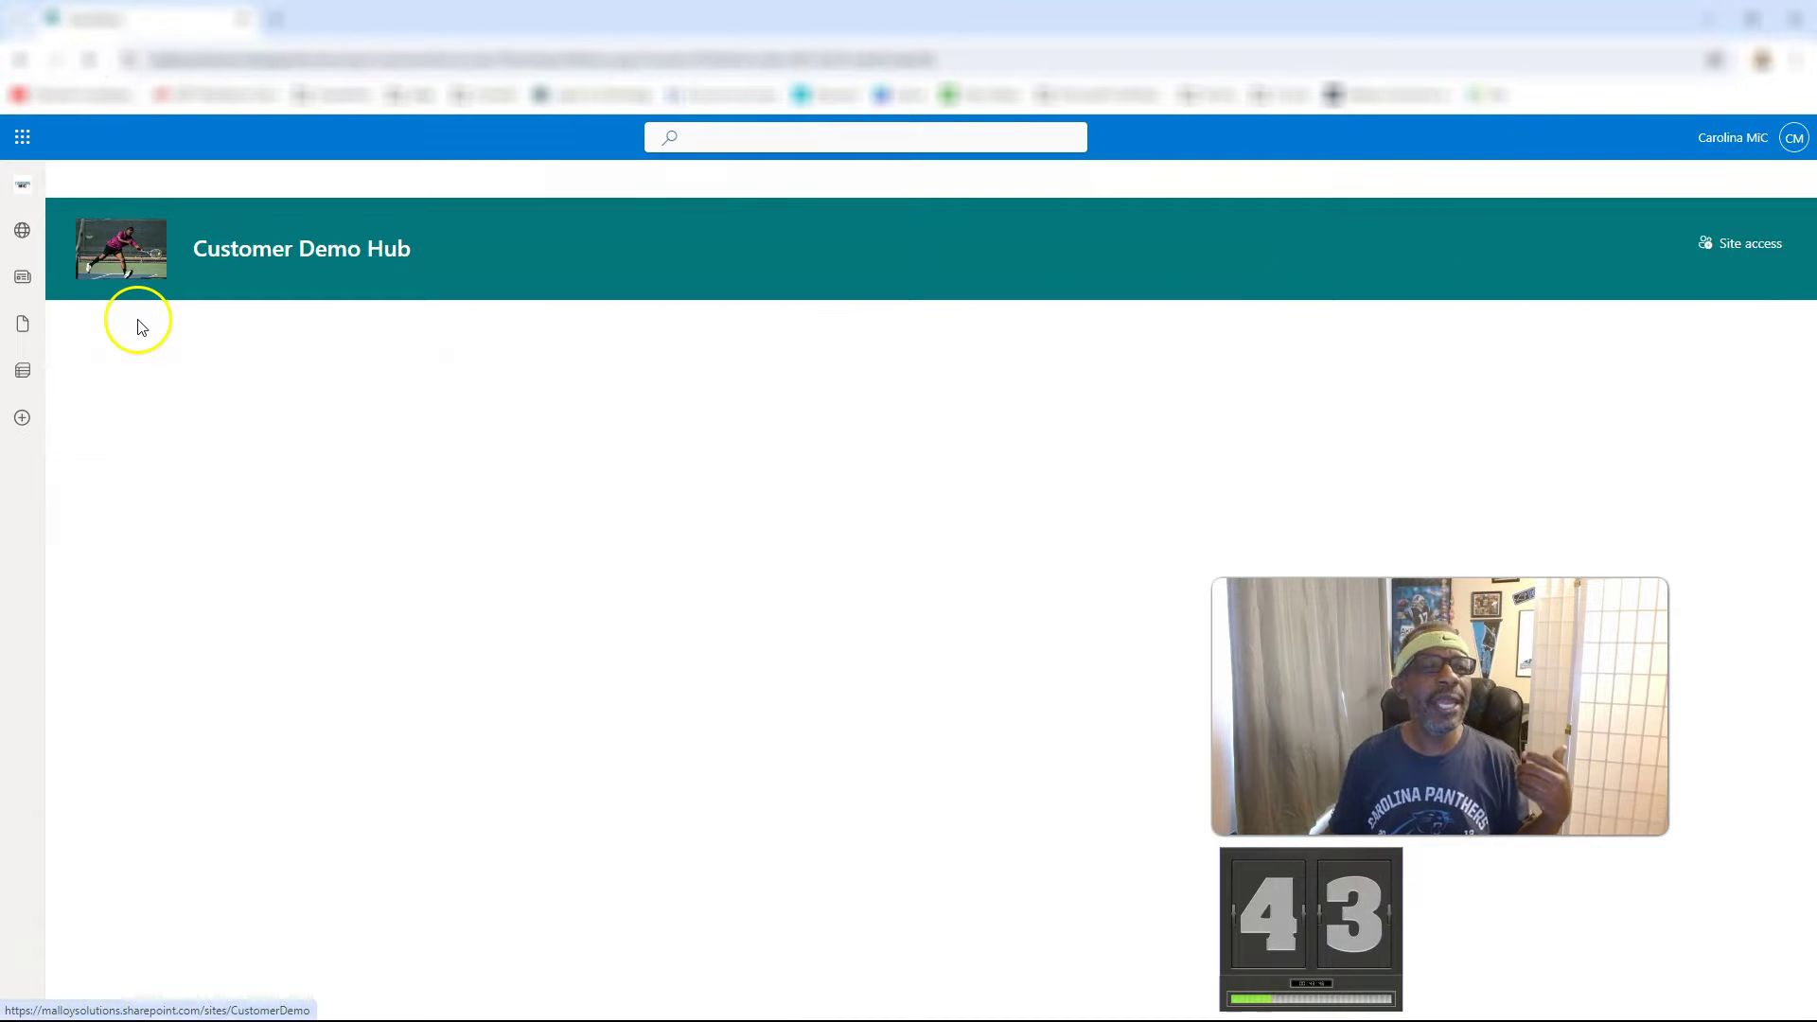
click(124, 321)
click(114, 360)
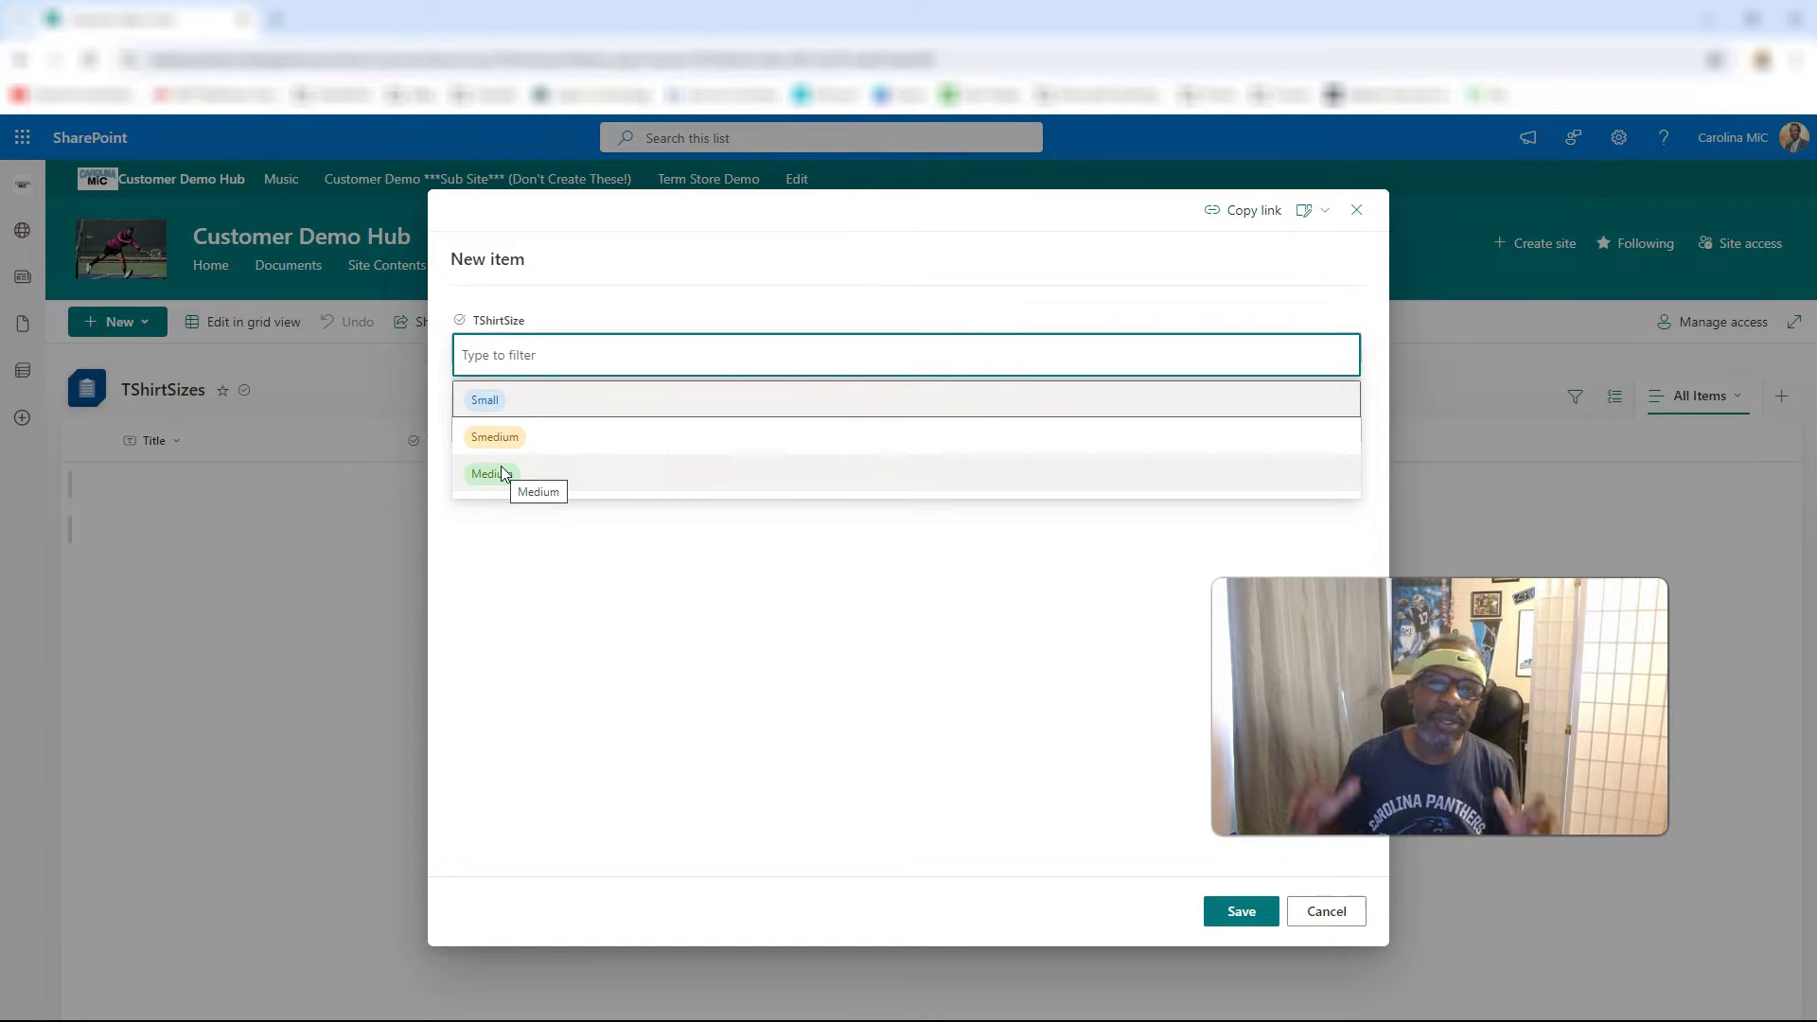
click(506, 475)
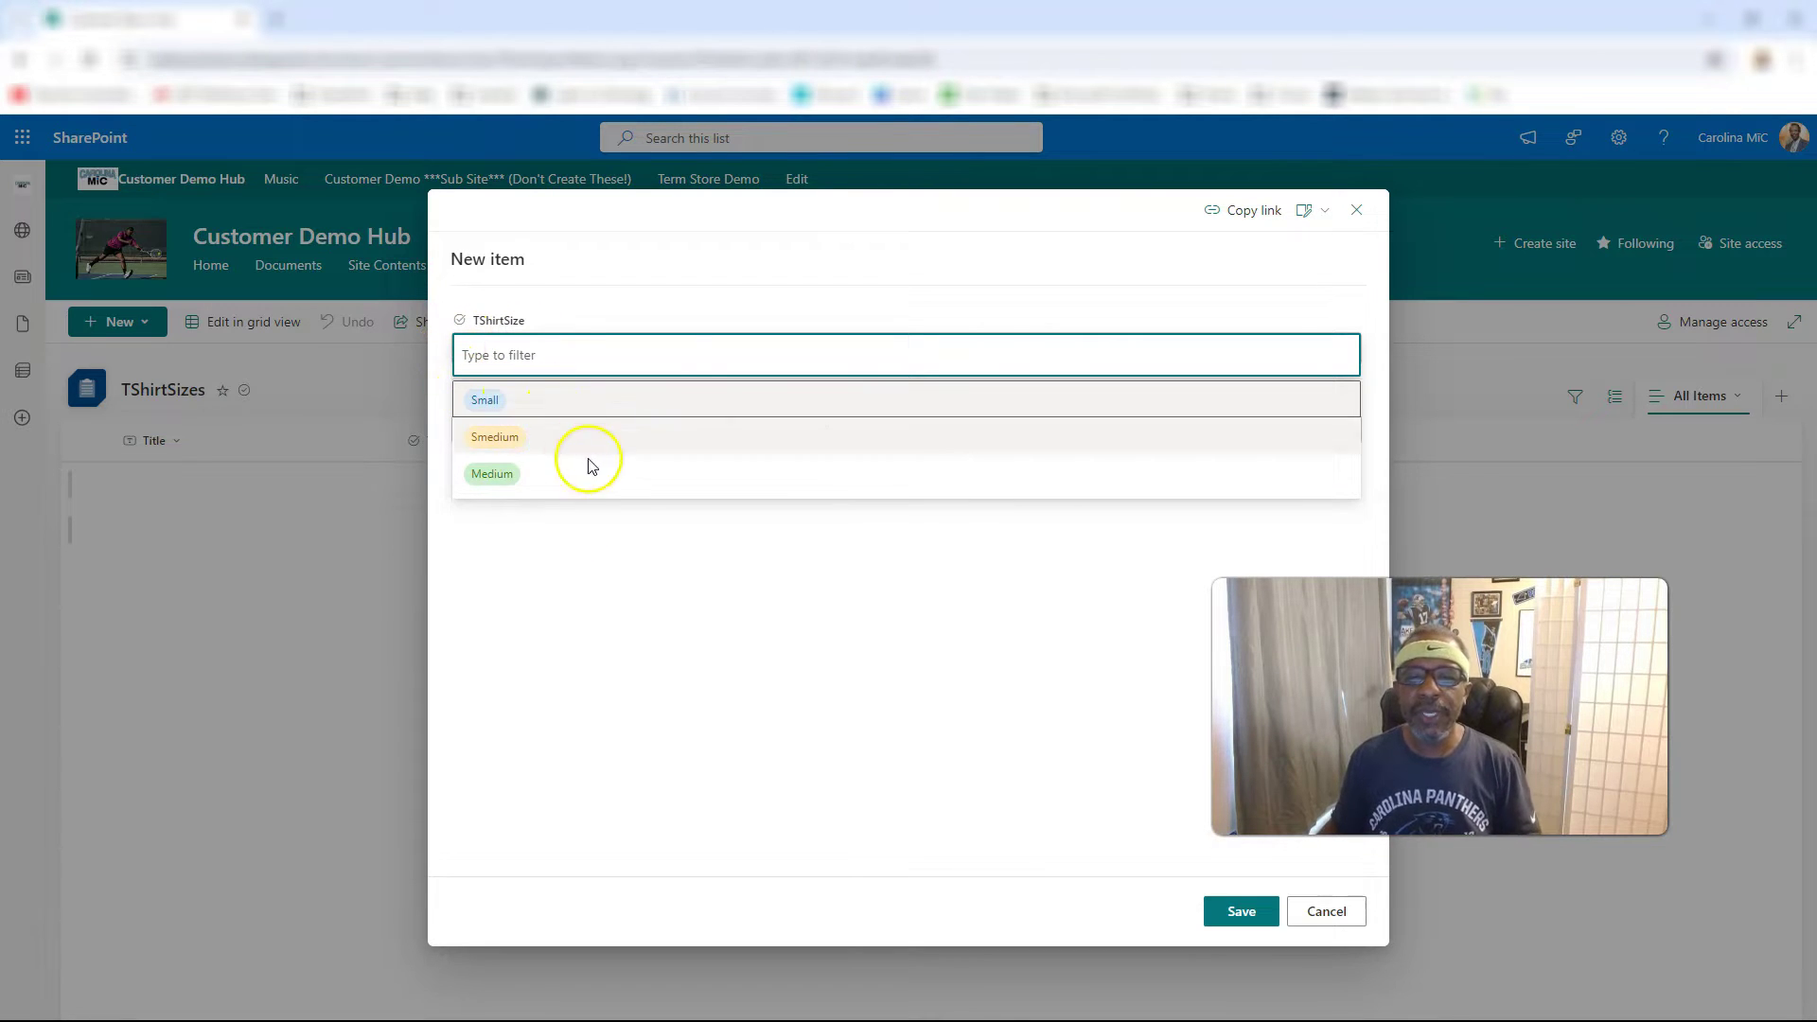
click(1334, 912)
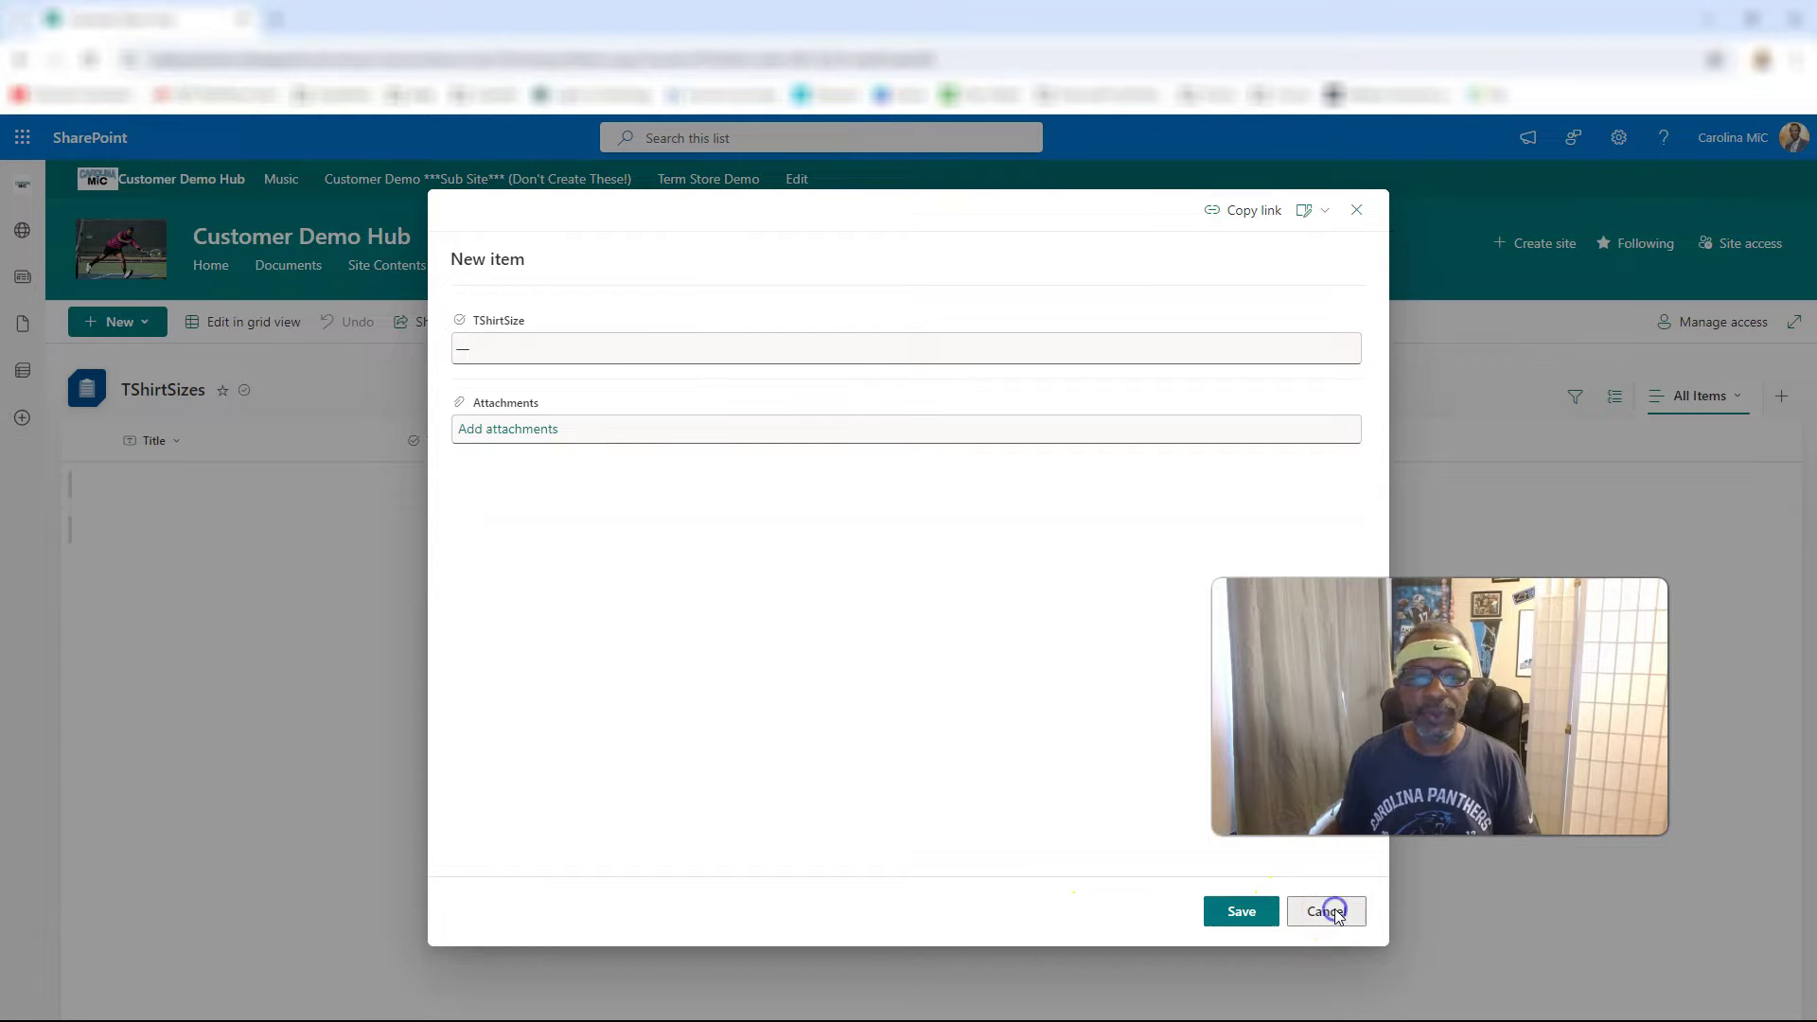
click(1334, 913)
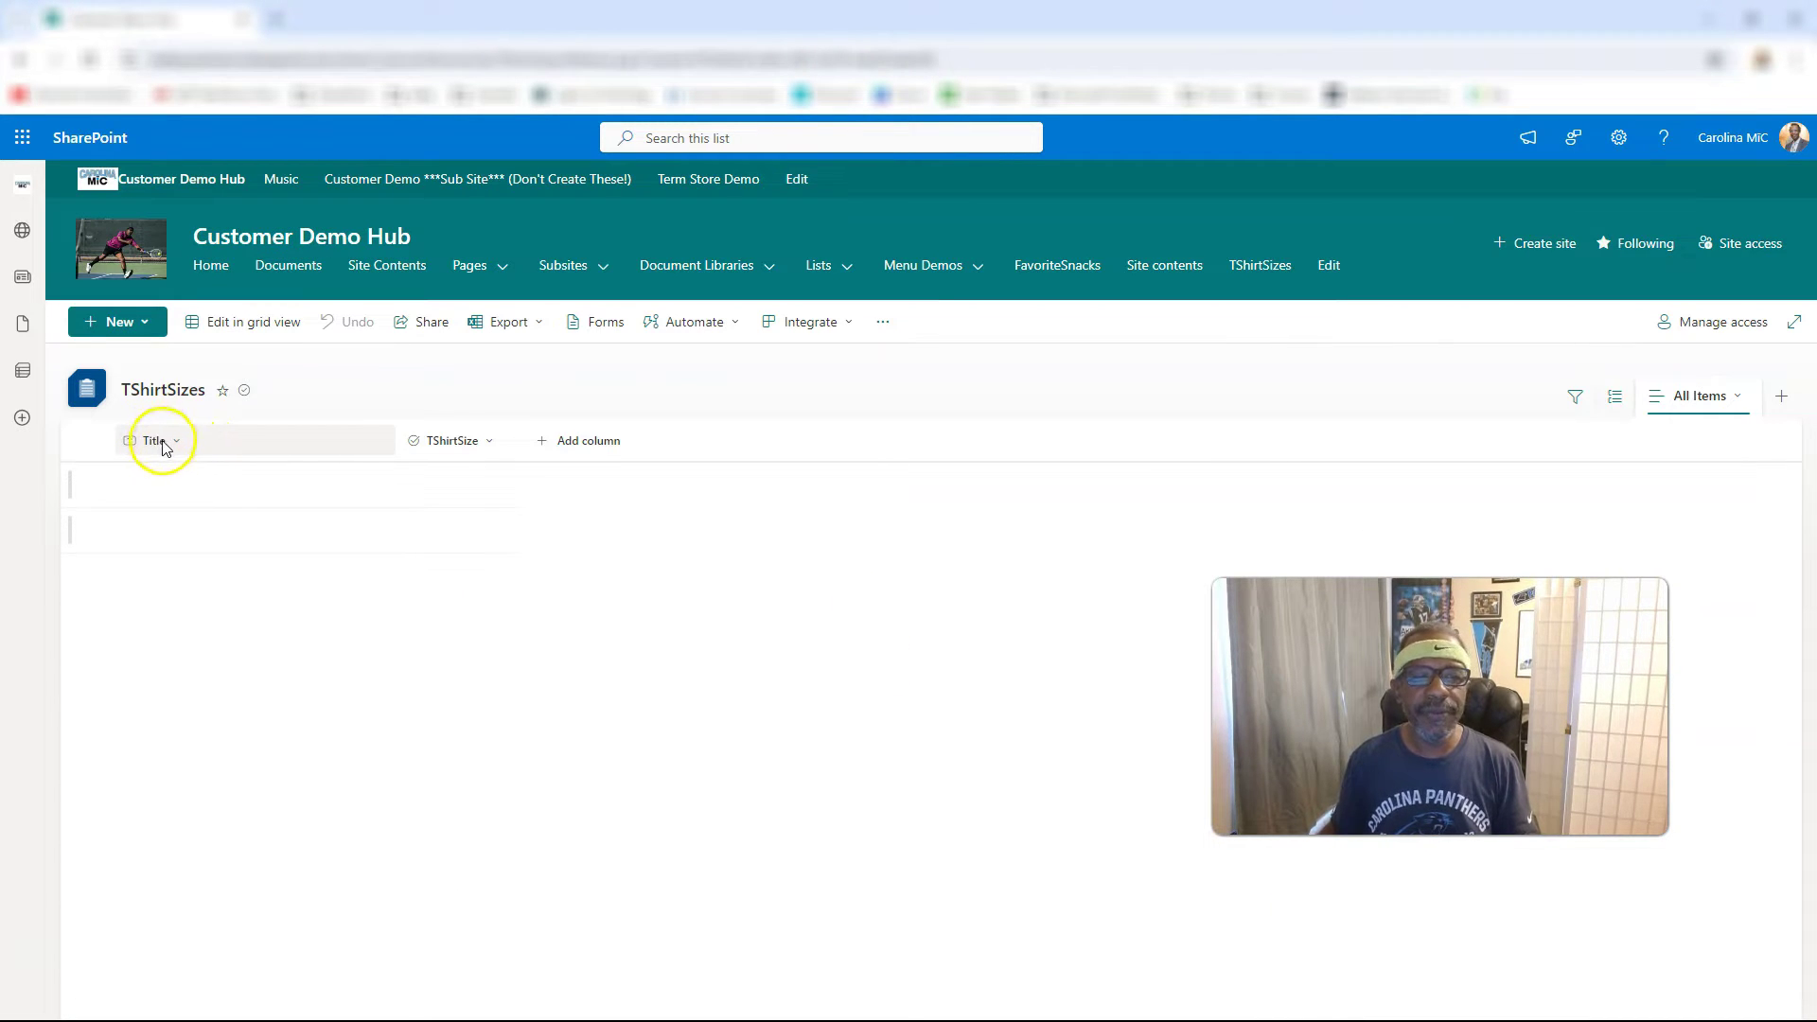
click(125, 324)
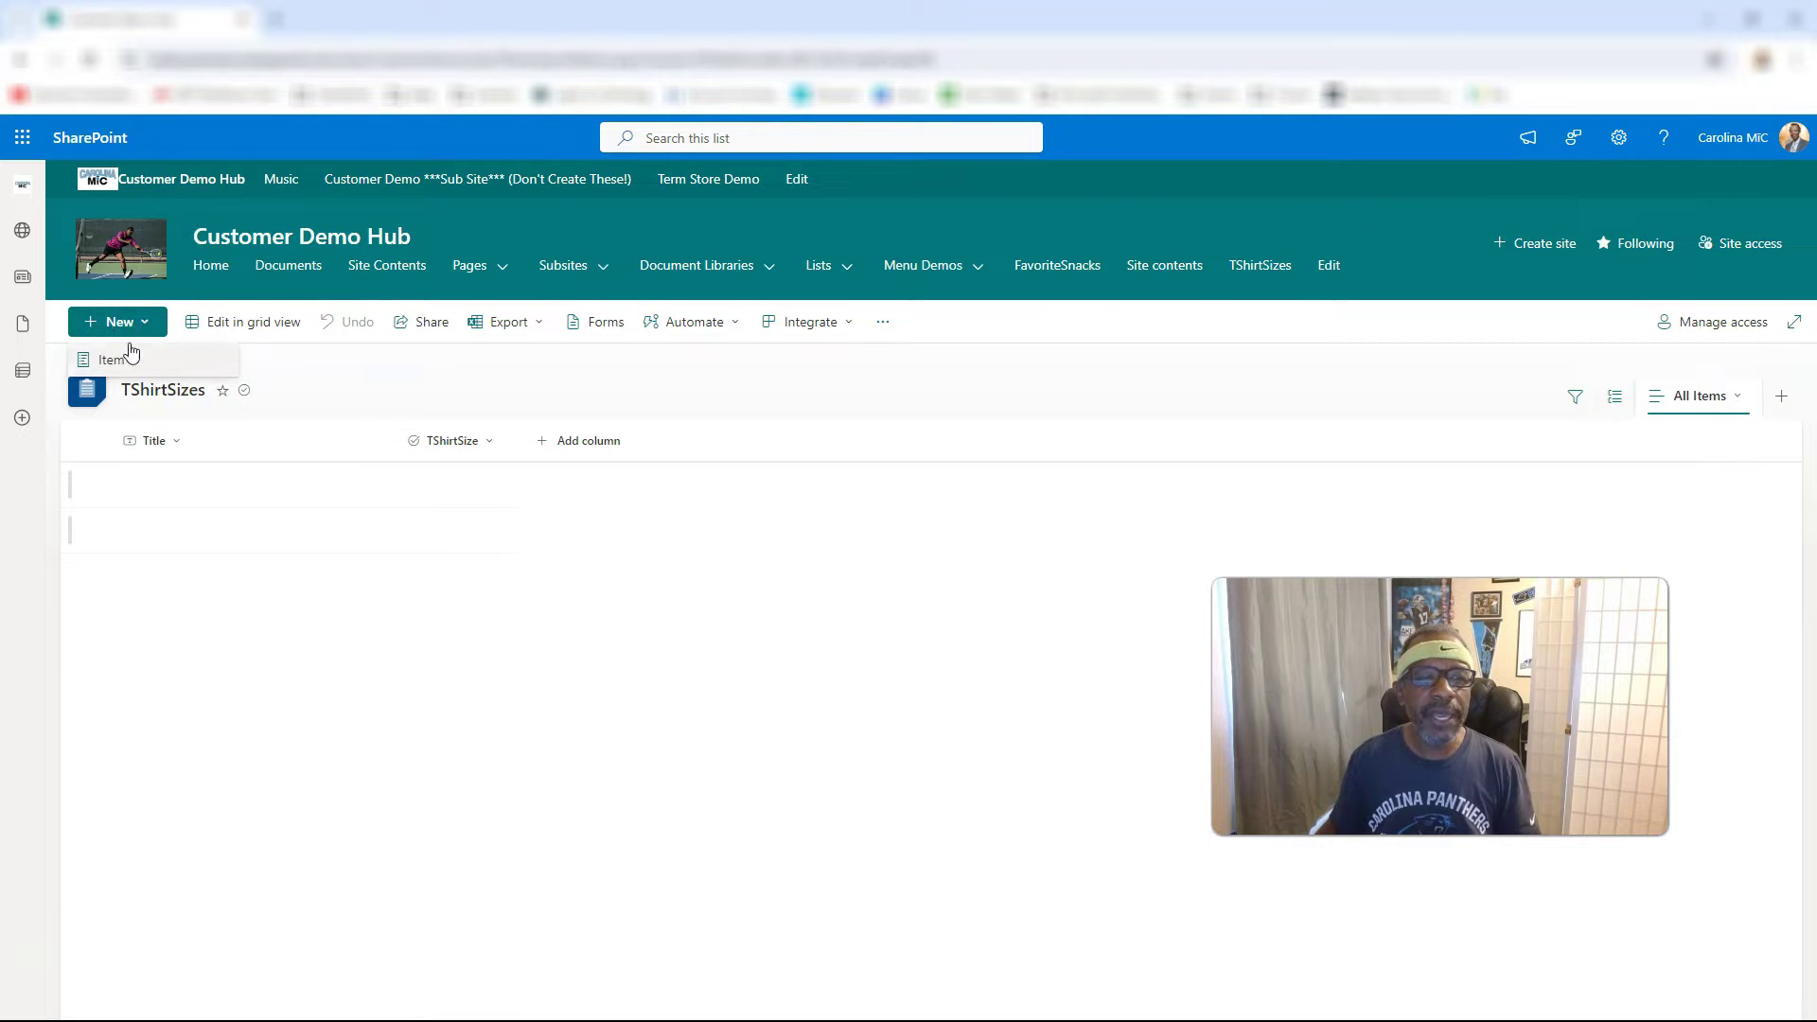
click(111, 358)
click(616, 431)
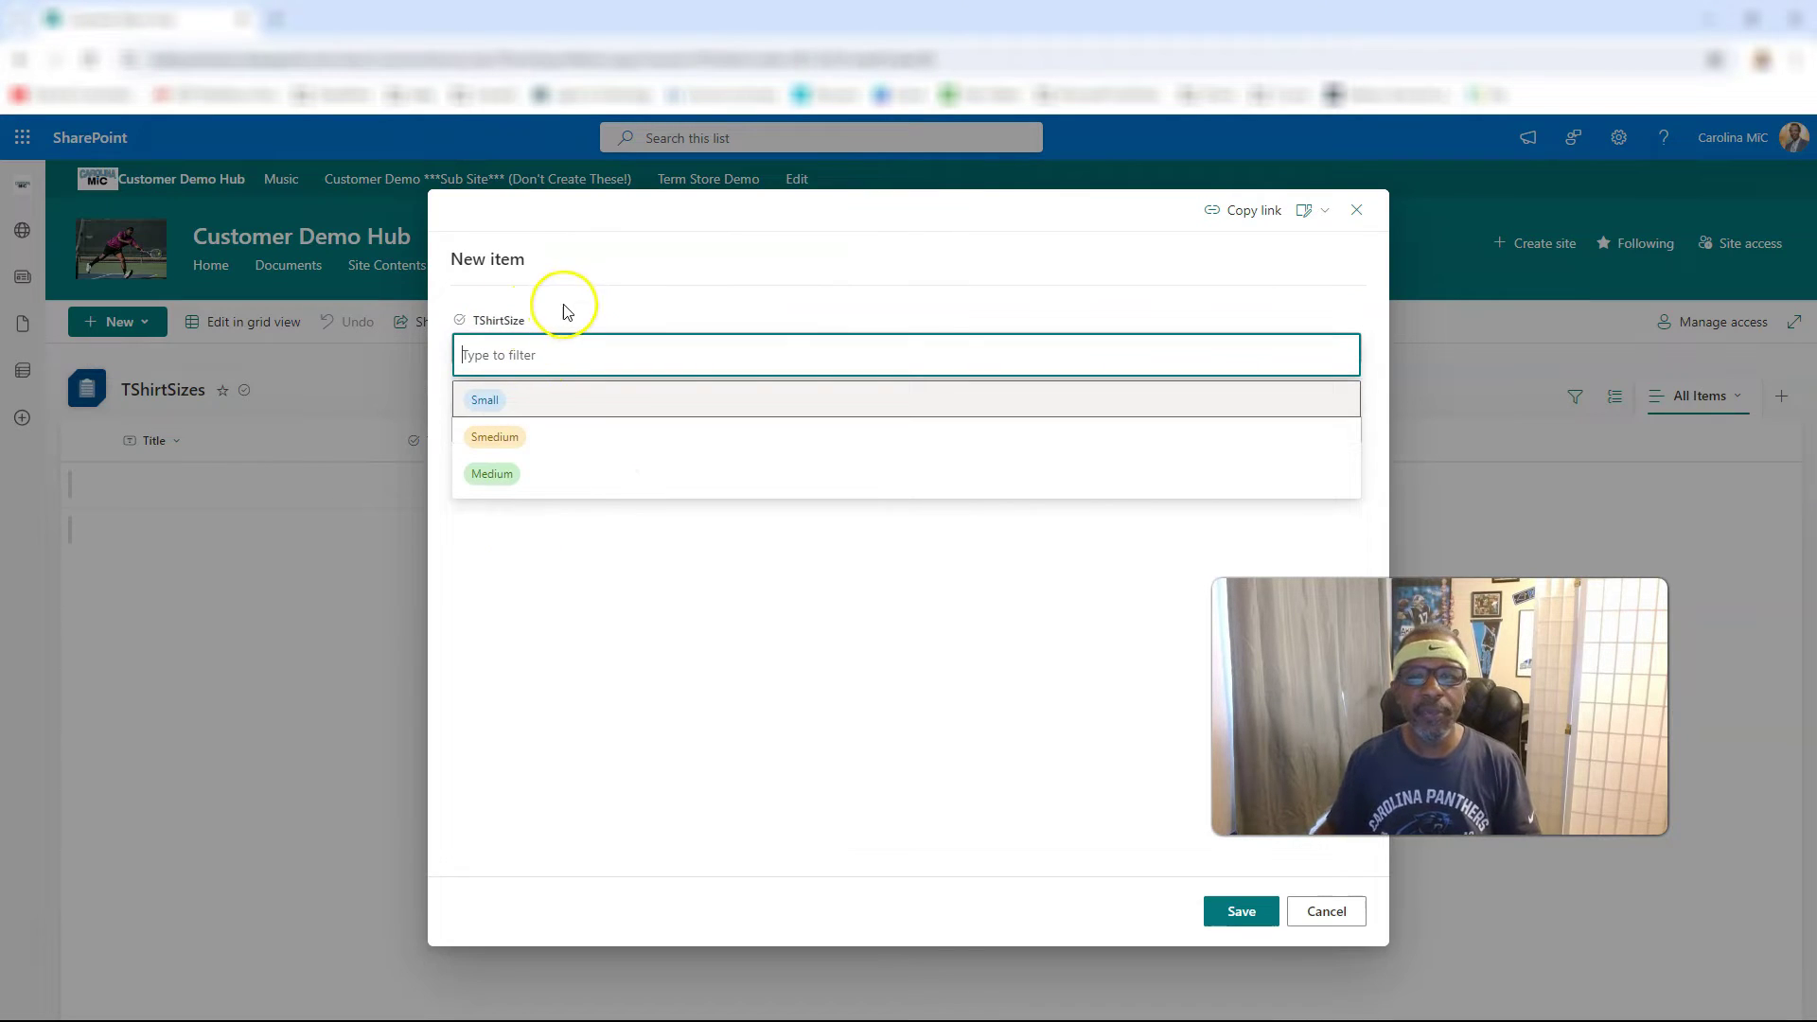
click(617, 637)
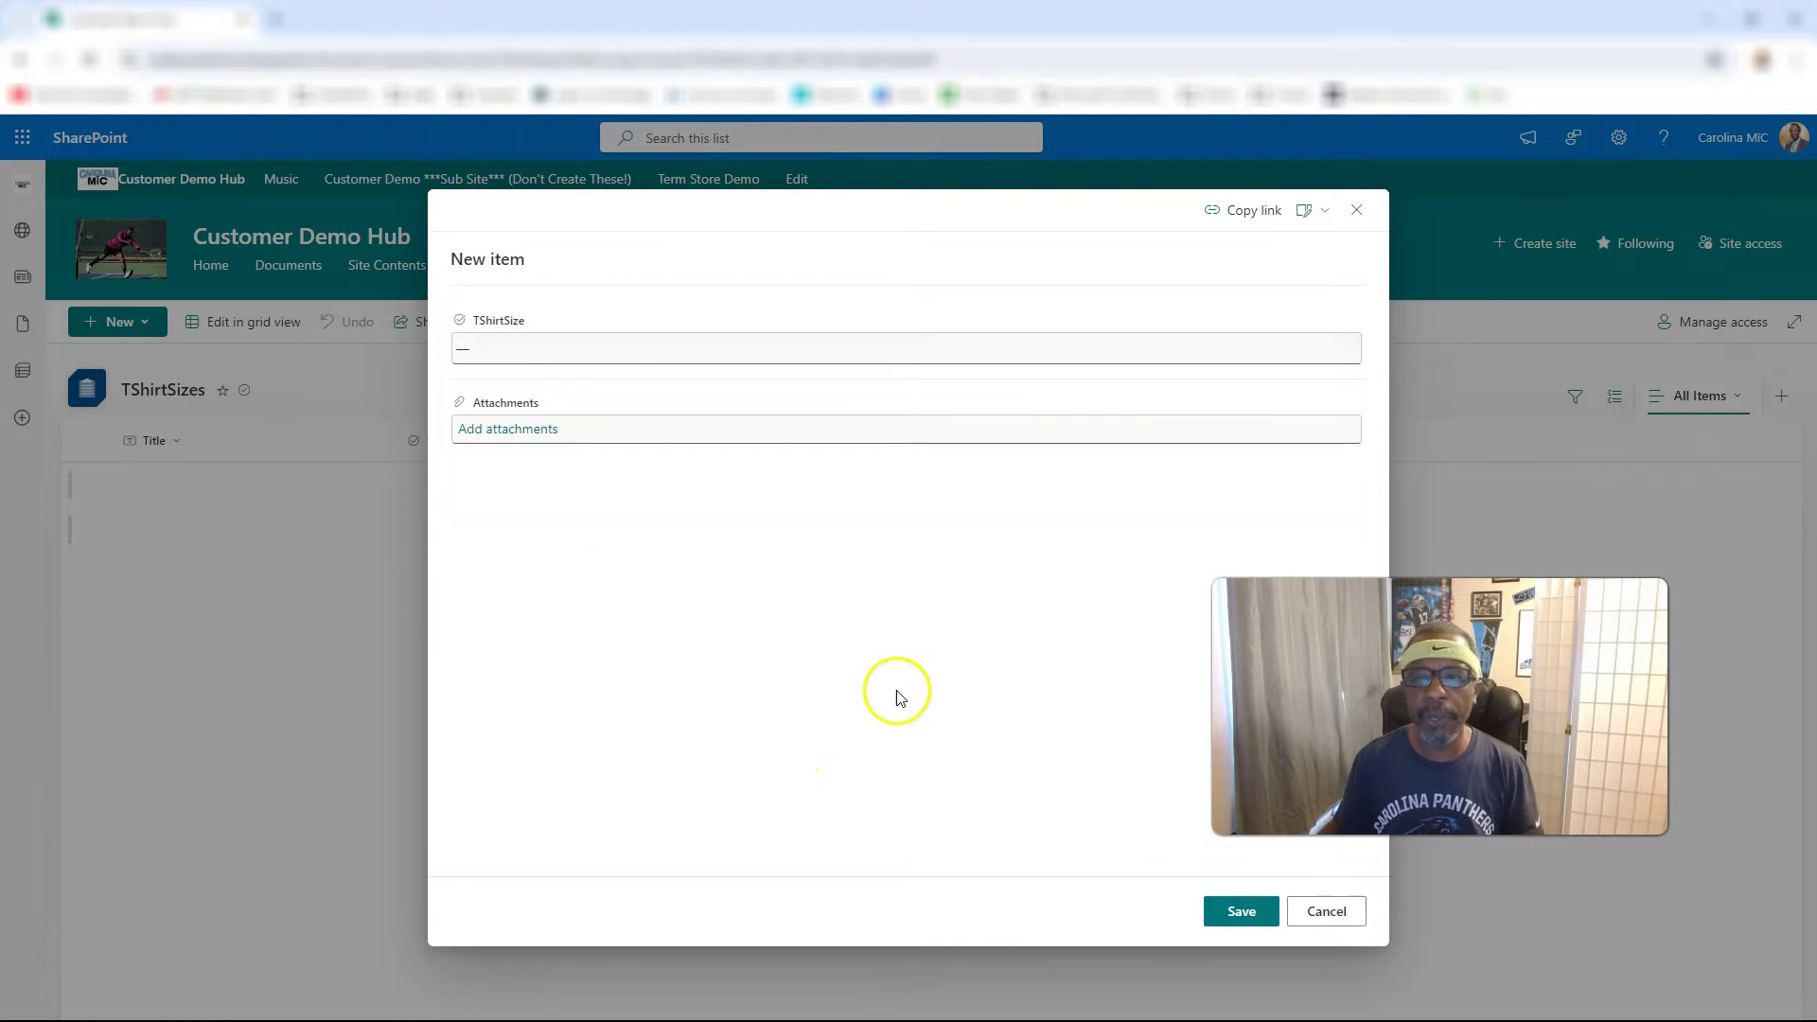
Step: Re-enable the Title column in the form's columns, move it above TShirtSize, and save
click(1312, 218)
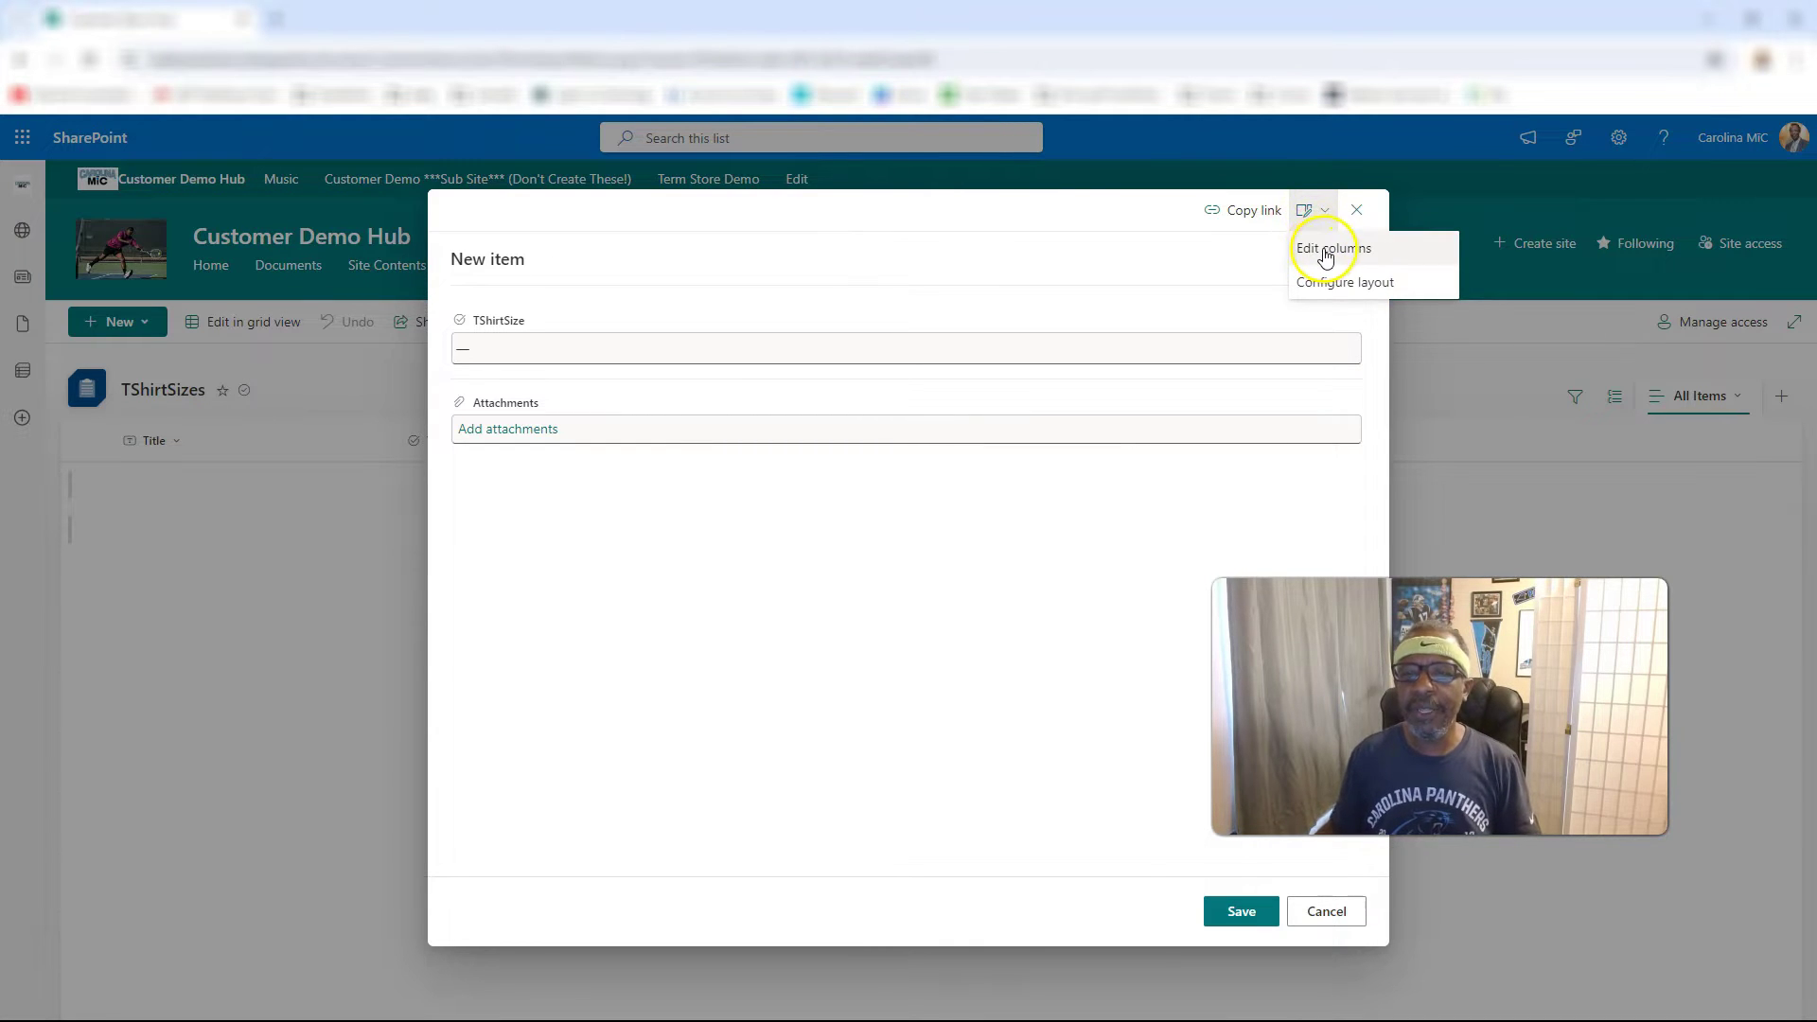
click(1321, 252)
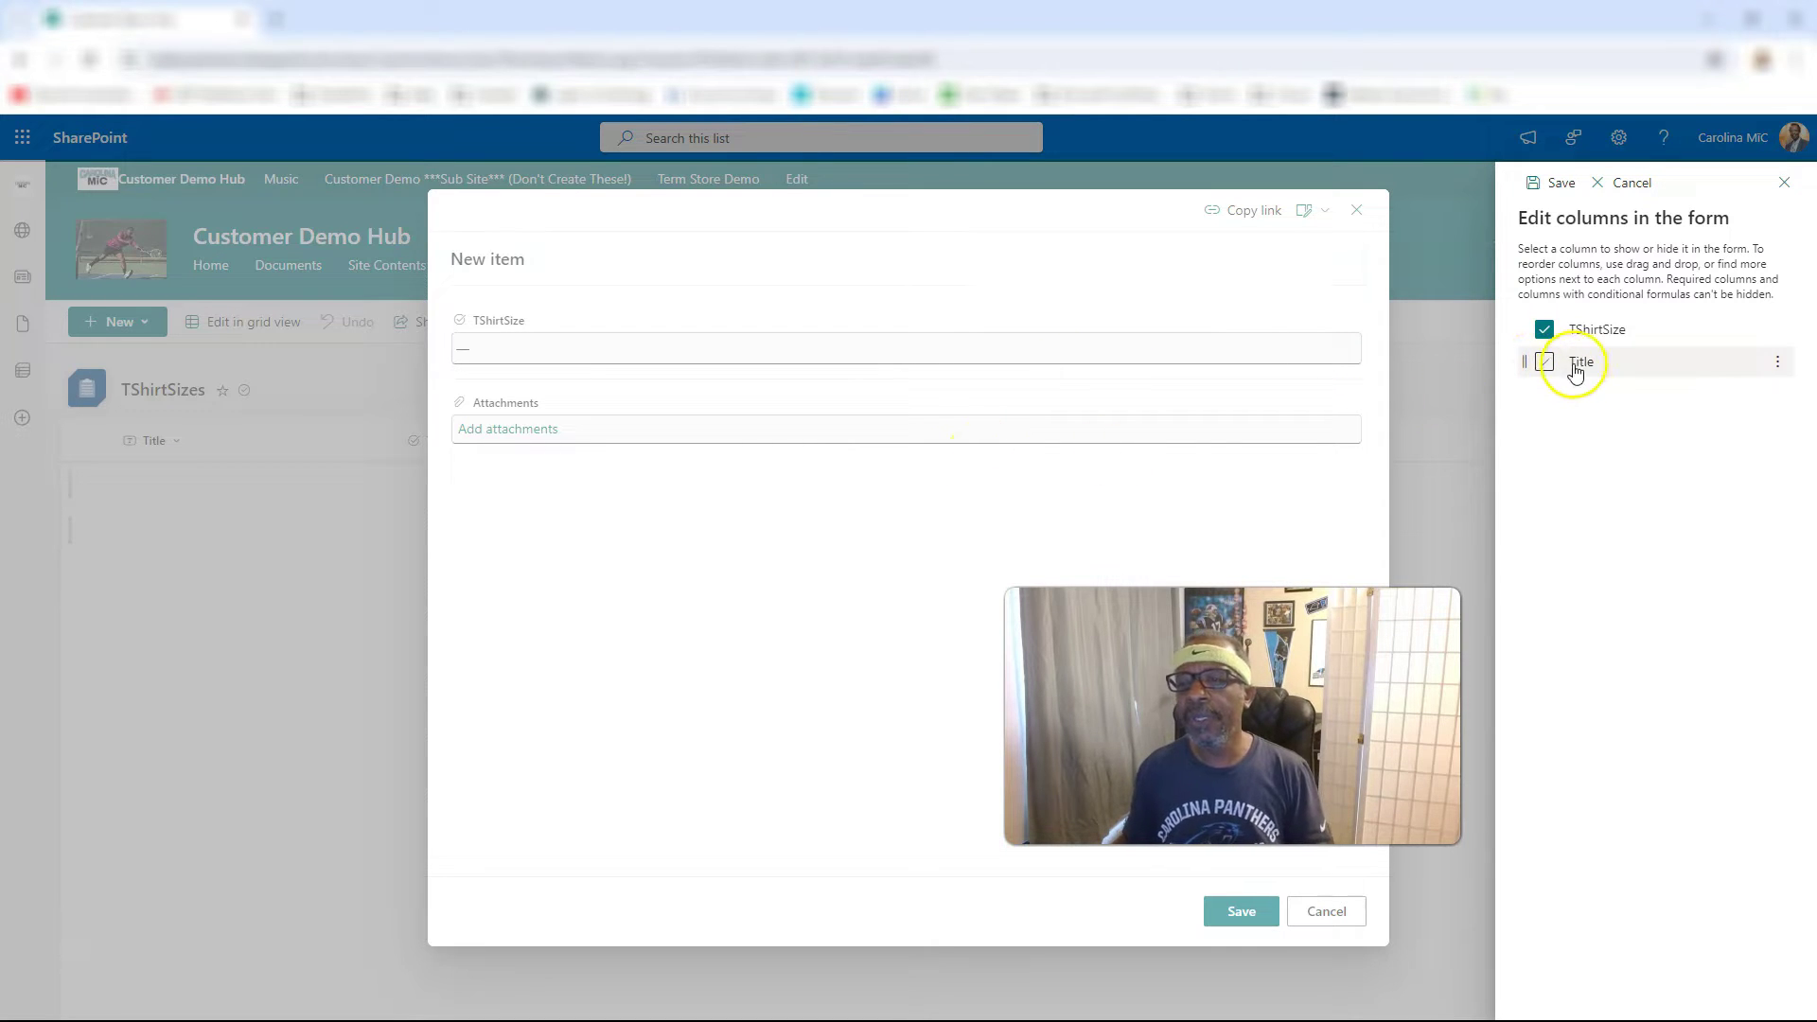
click(1543, 365)
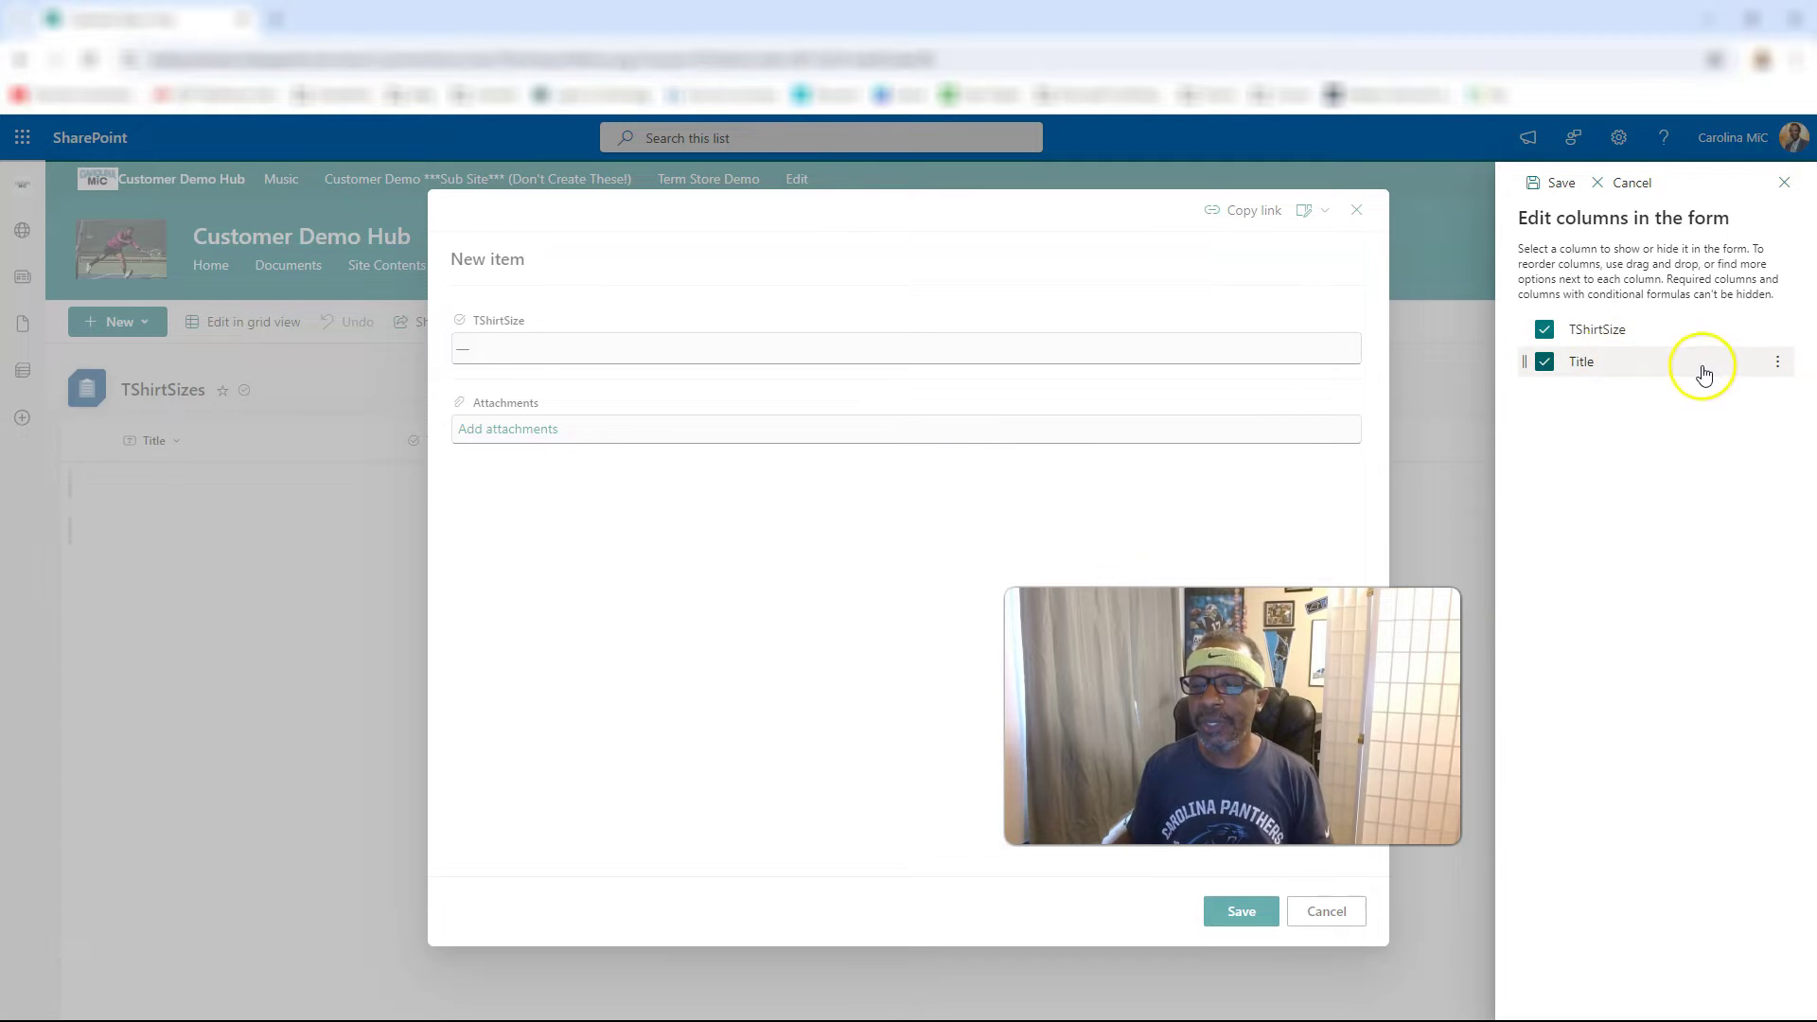
drag(1703, 373, 1698, 329)
click(1776, 332)
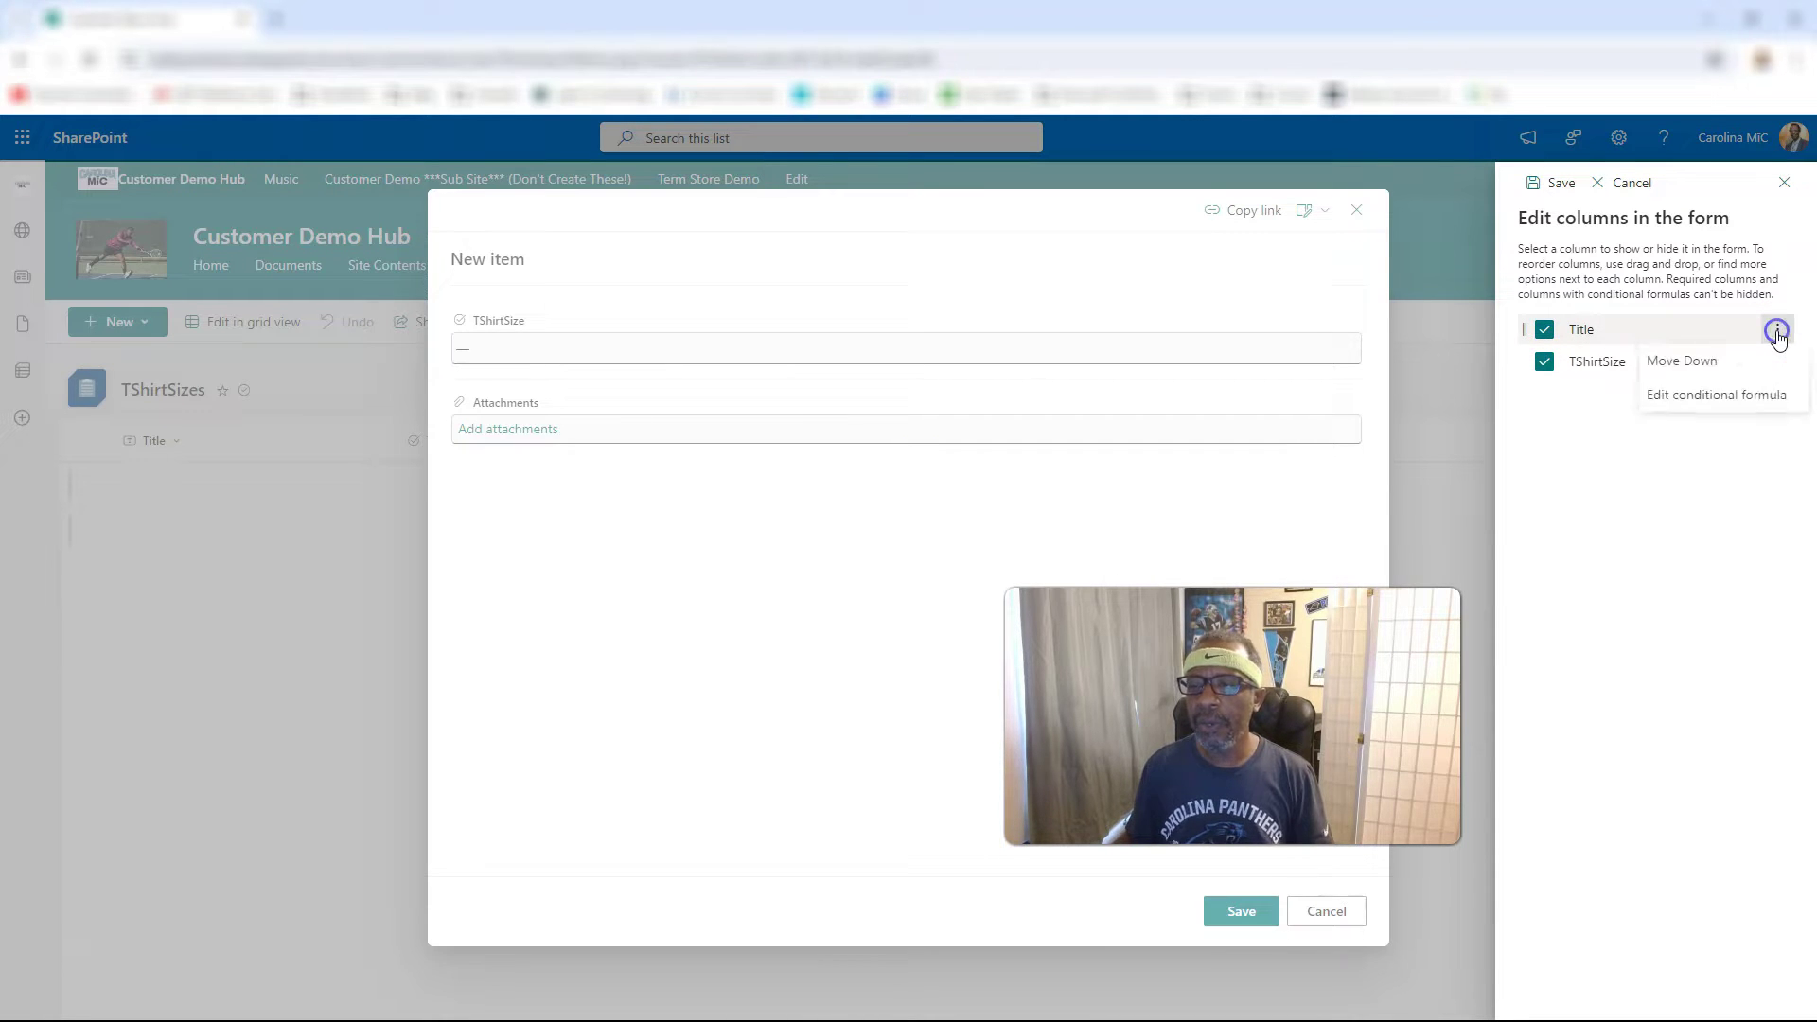
click(1682, 404)
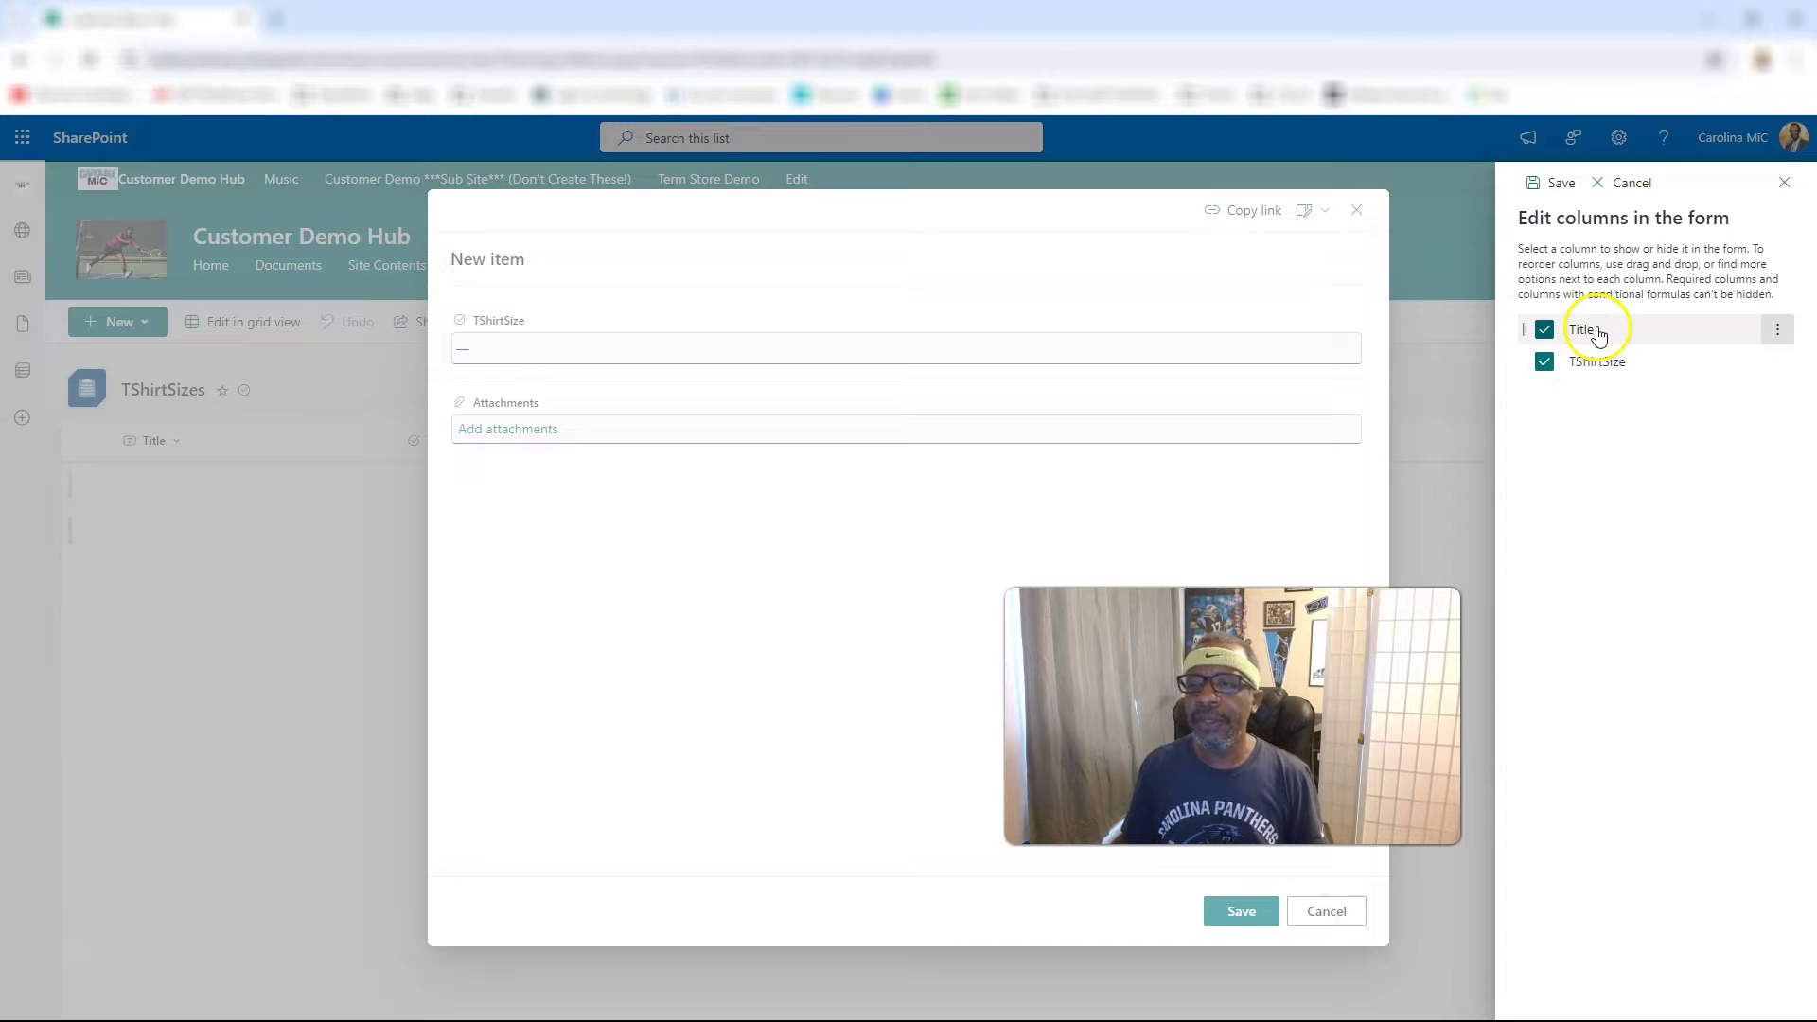
click(1553, 183)
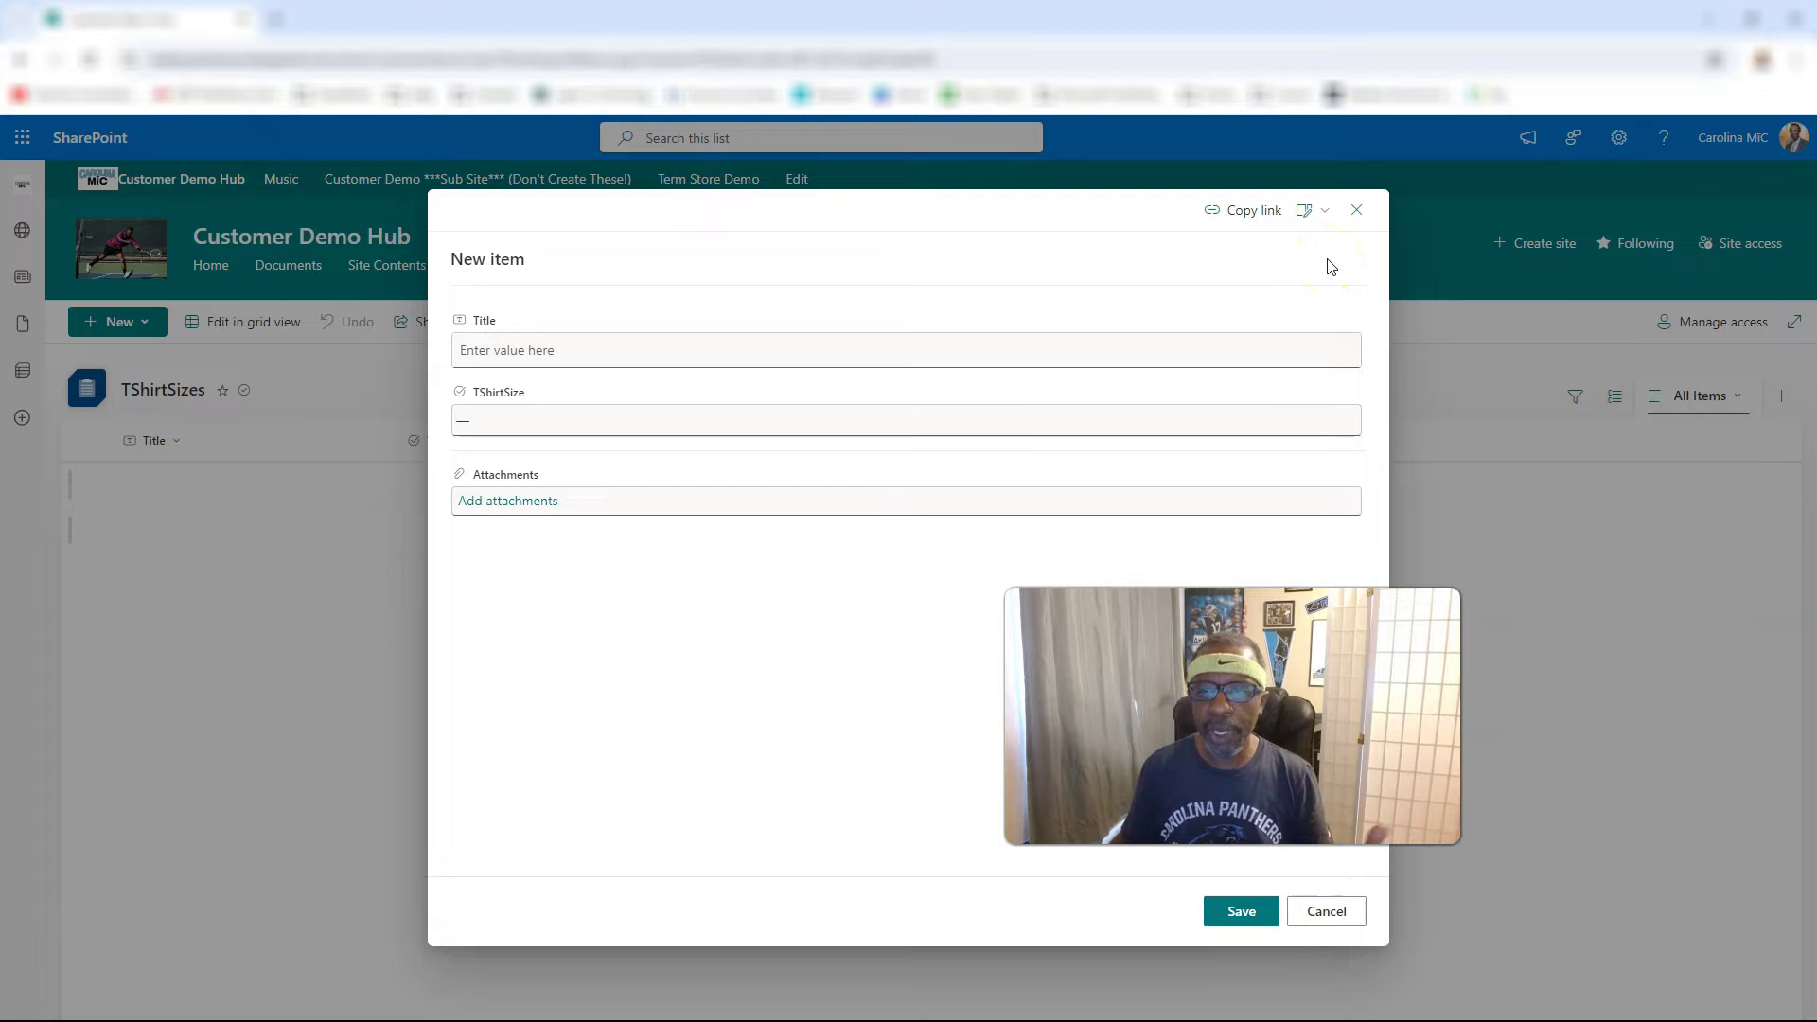
Step: Close the form, reload TShirtSizes, and open a new item showing Title, TShirtSize and Attachments
click(1347, 216)
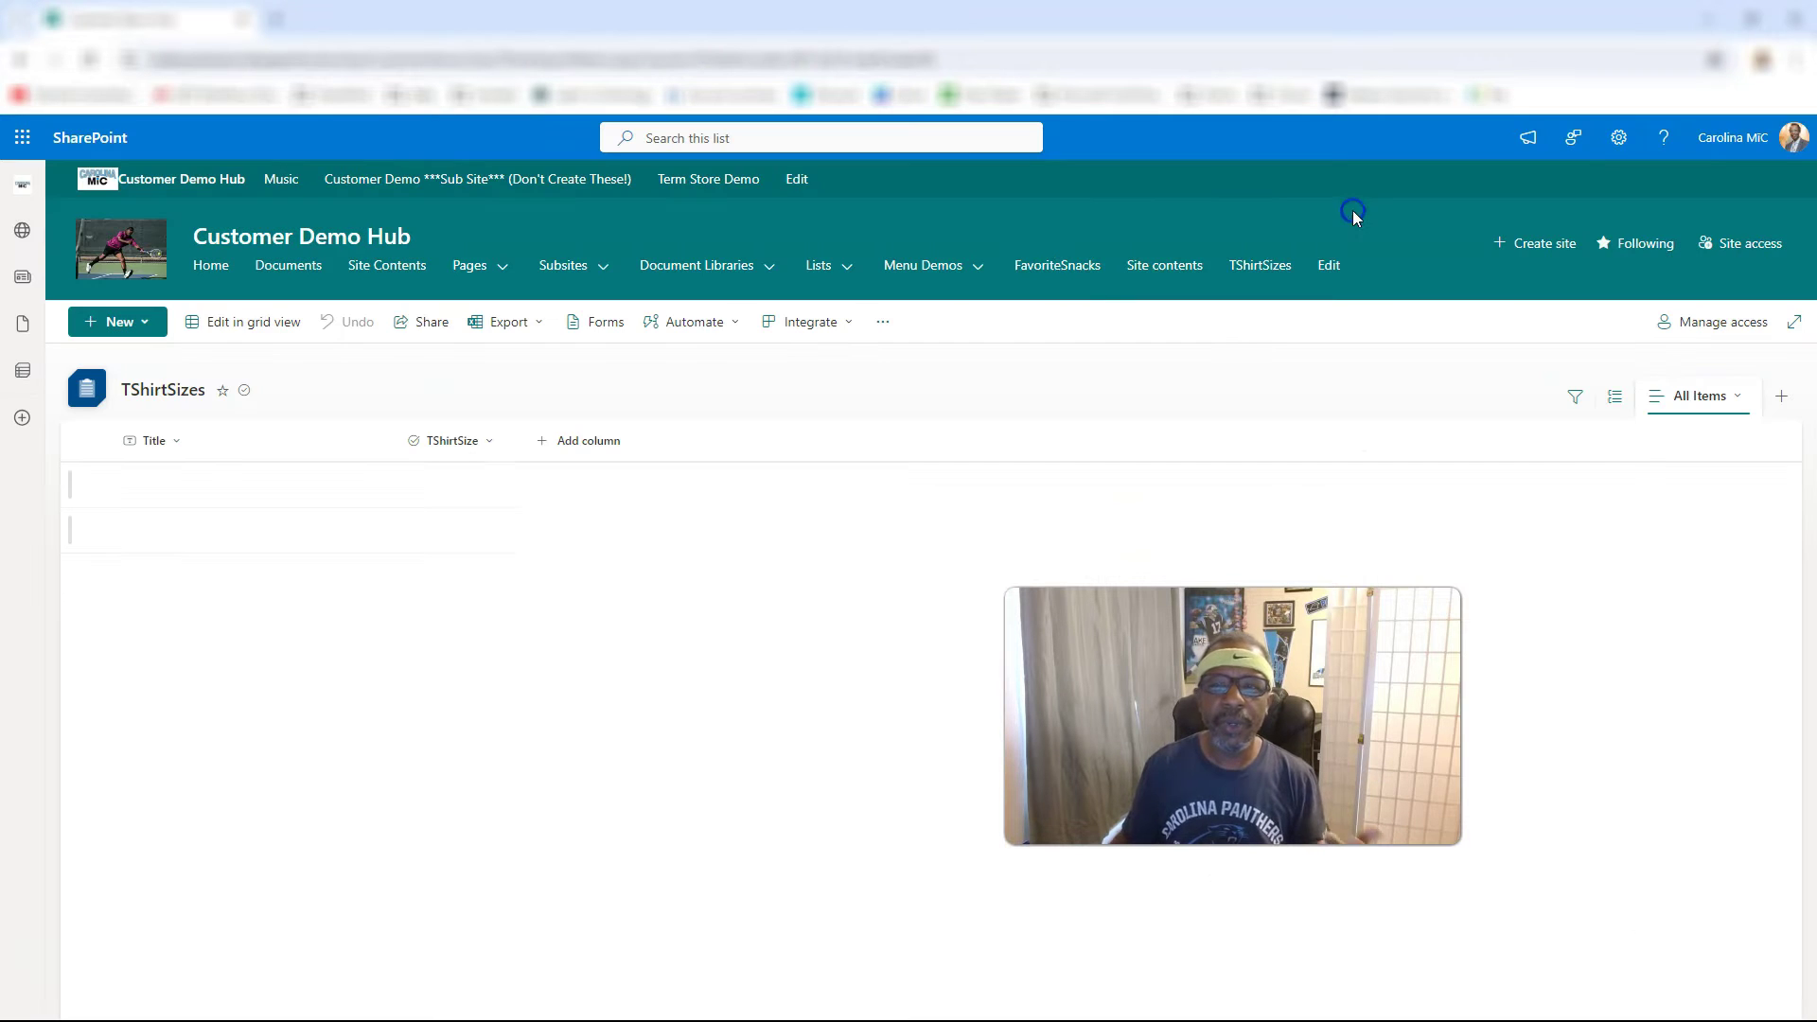
click(91, 59)
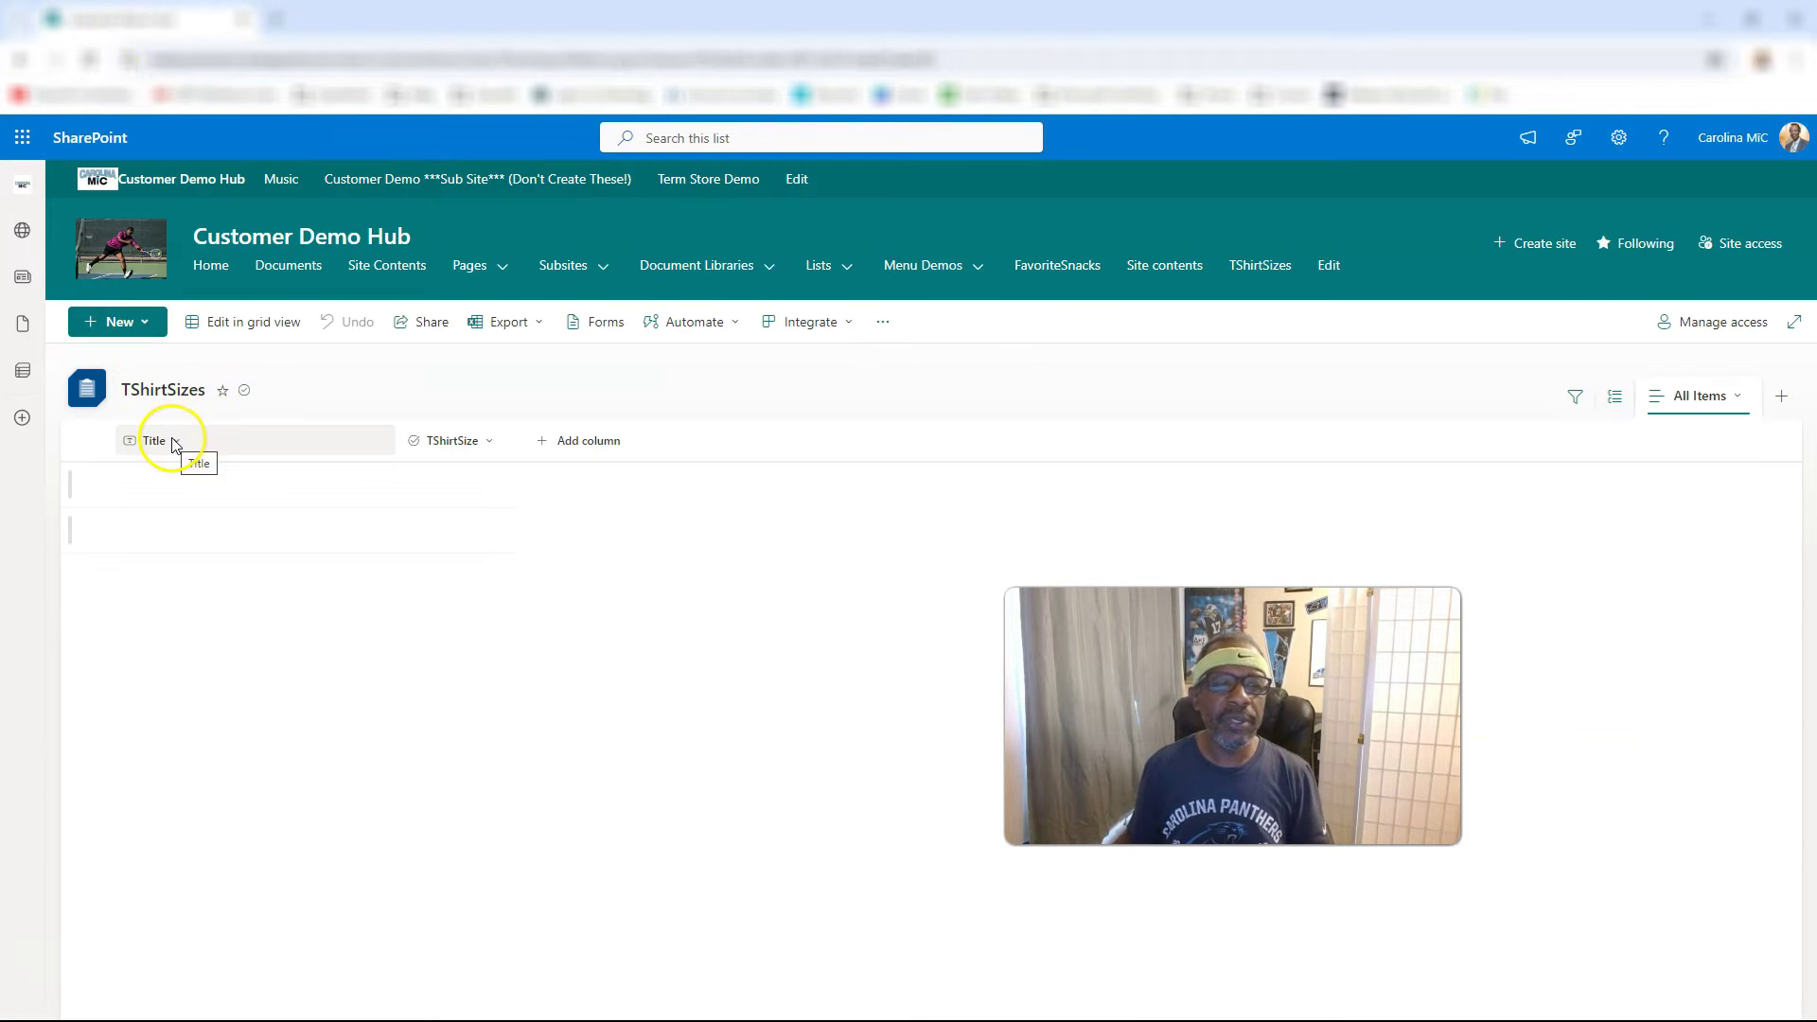
click(132, 326)
click(126, 365)
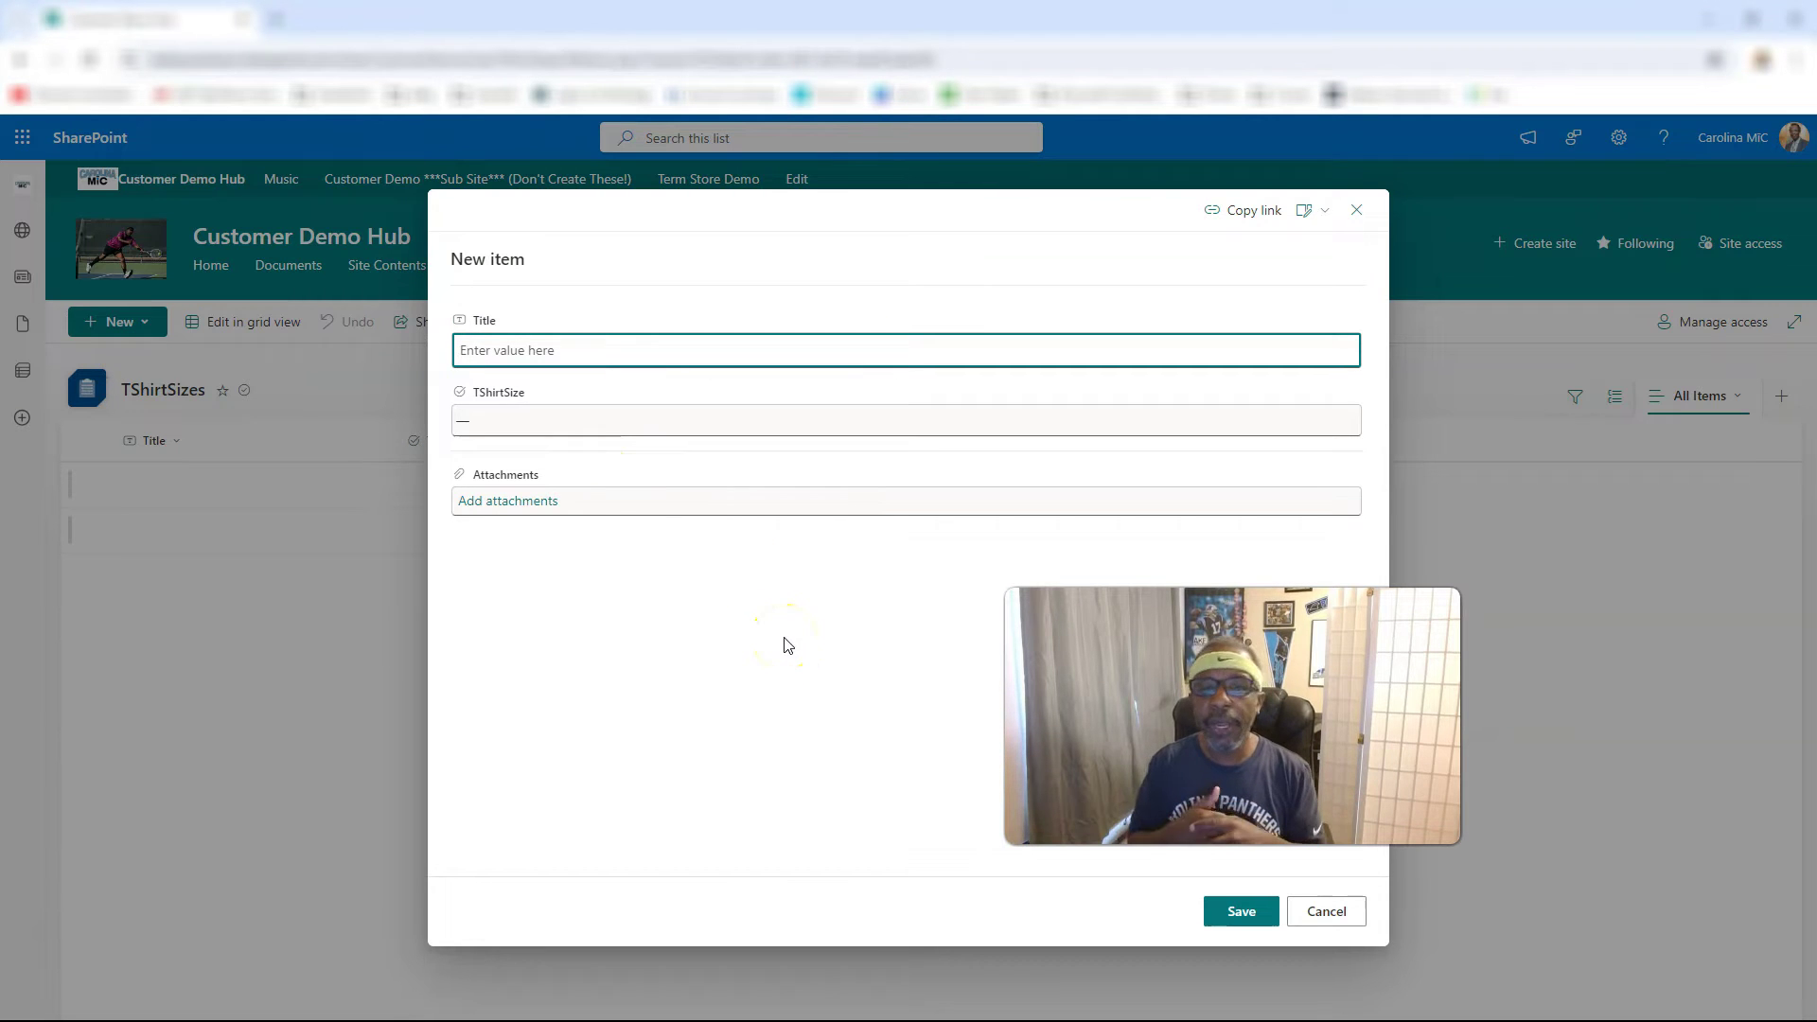
click(803, 669)
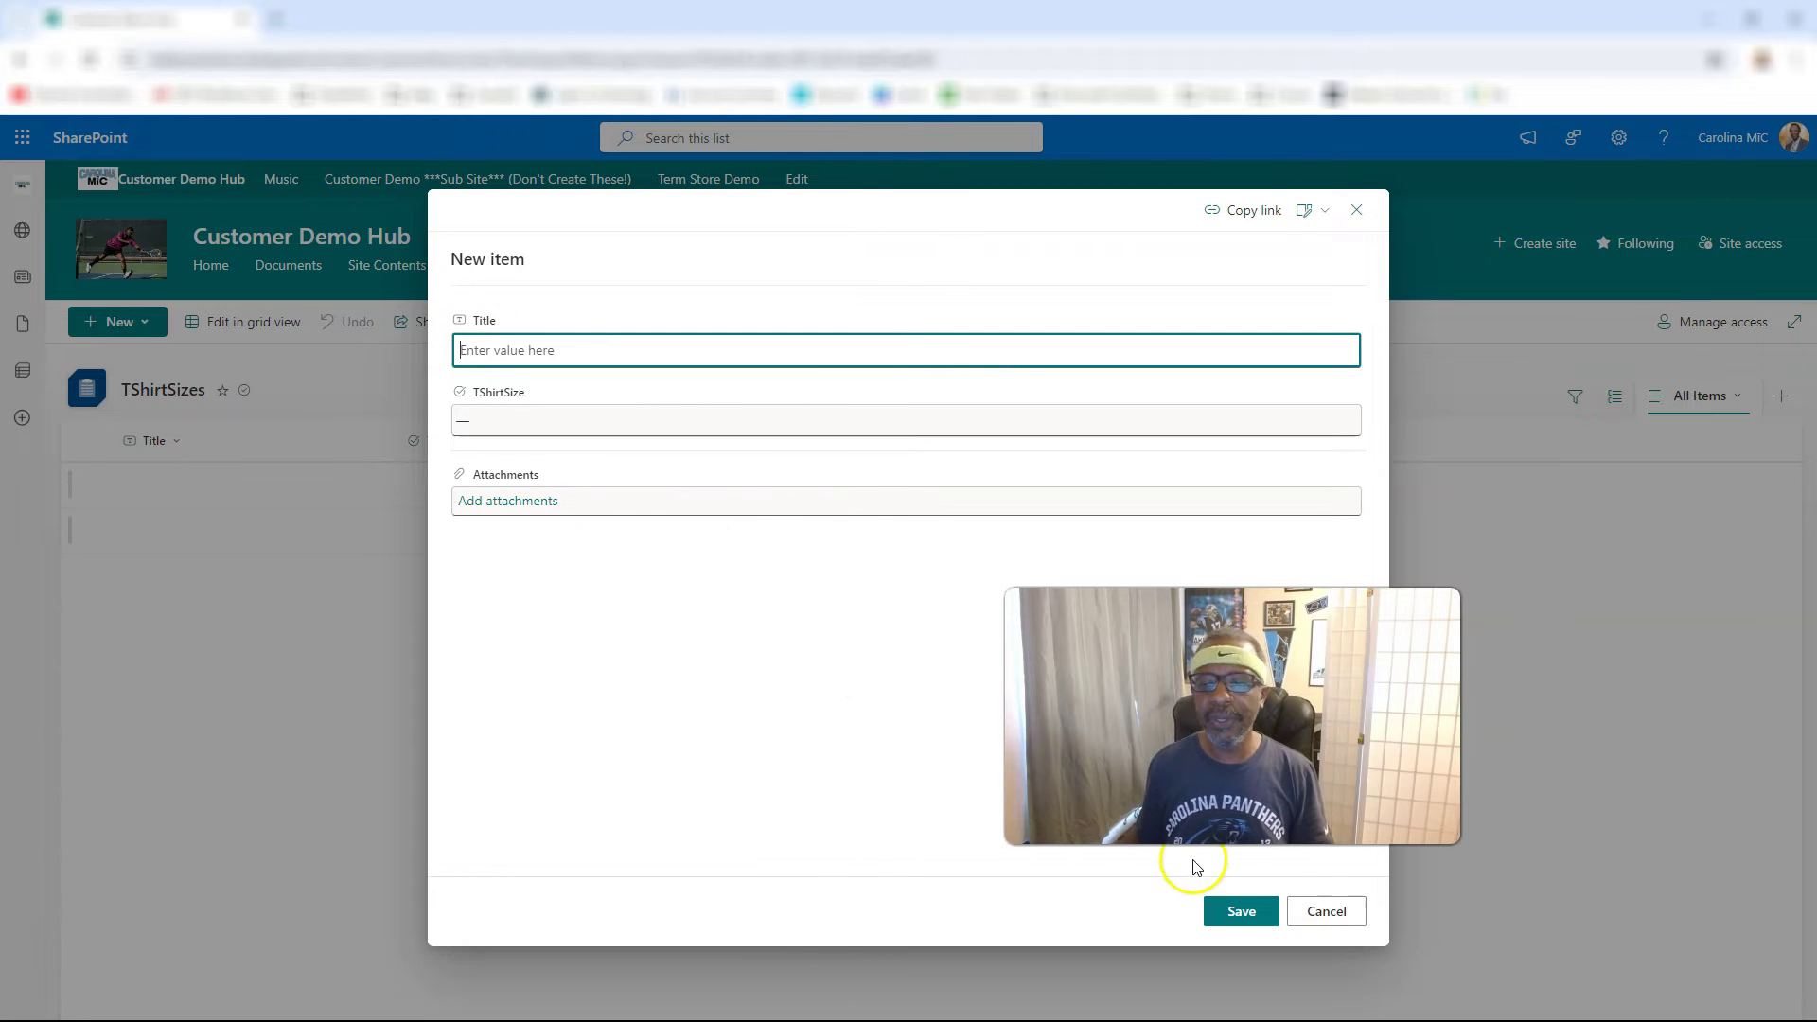
Step: Cancel the new item and reload the TShirtSizes list page
click(1326, 911)
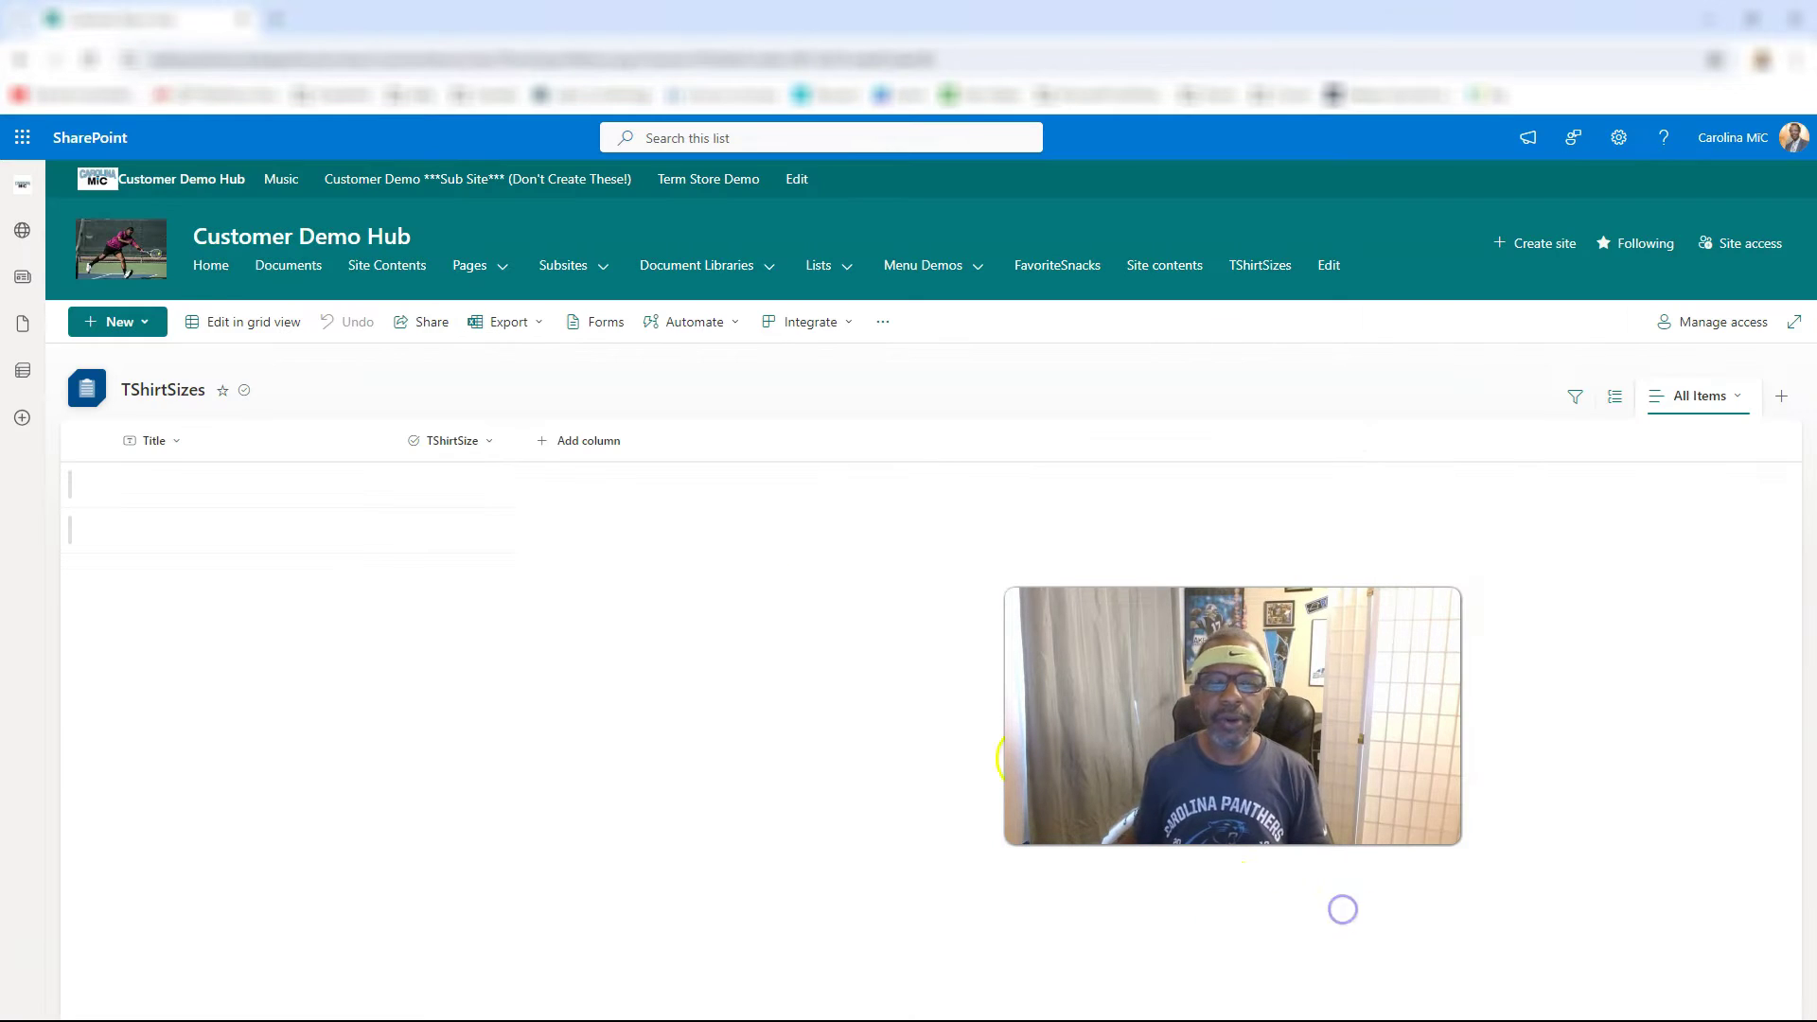
click(85, 62)
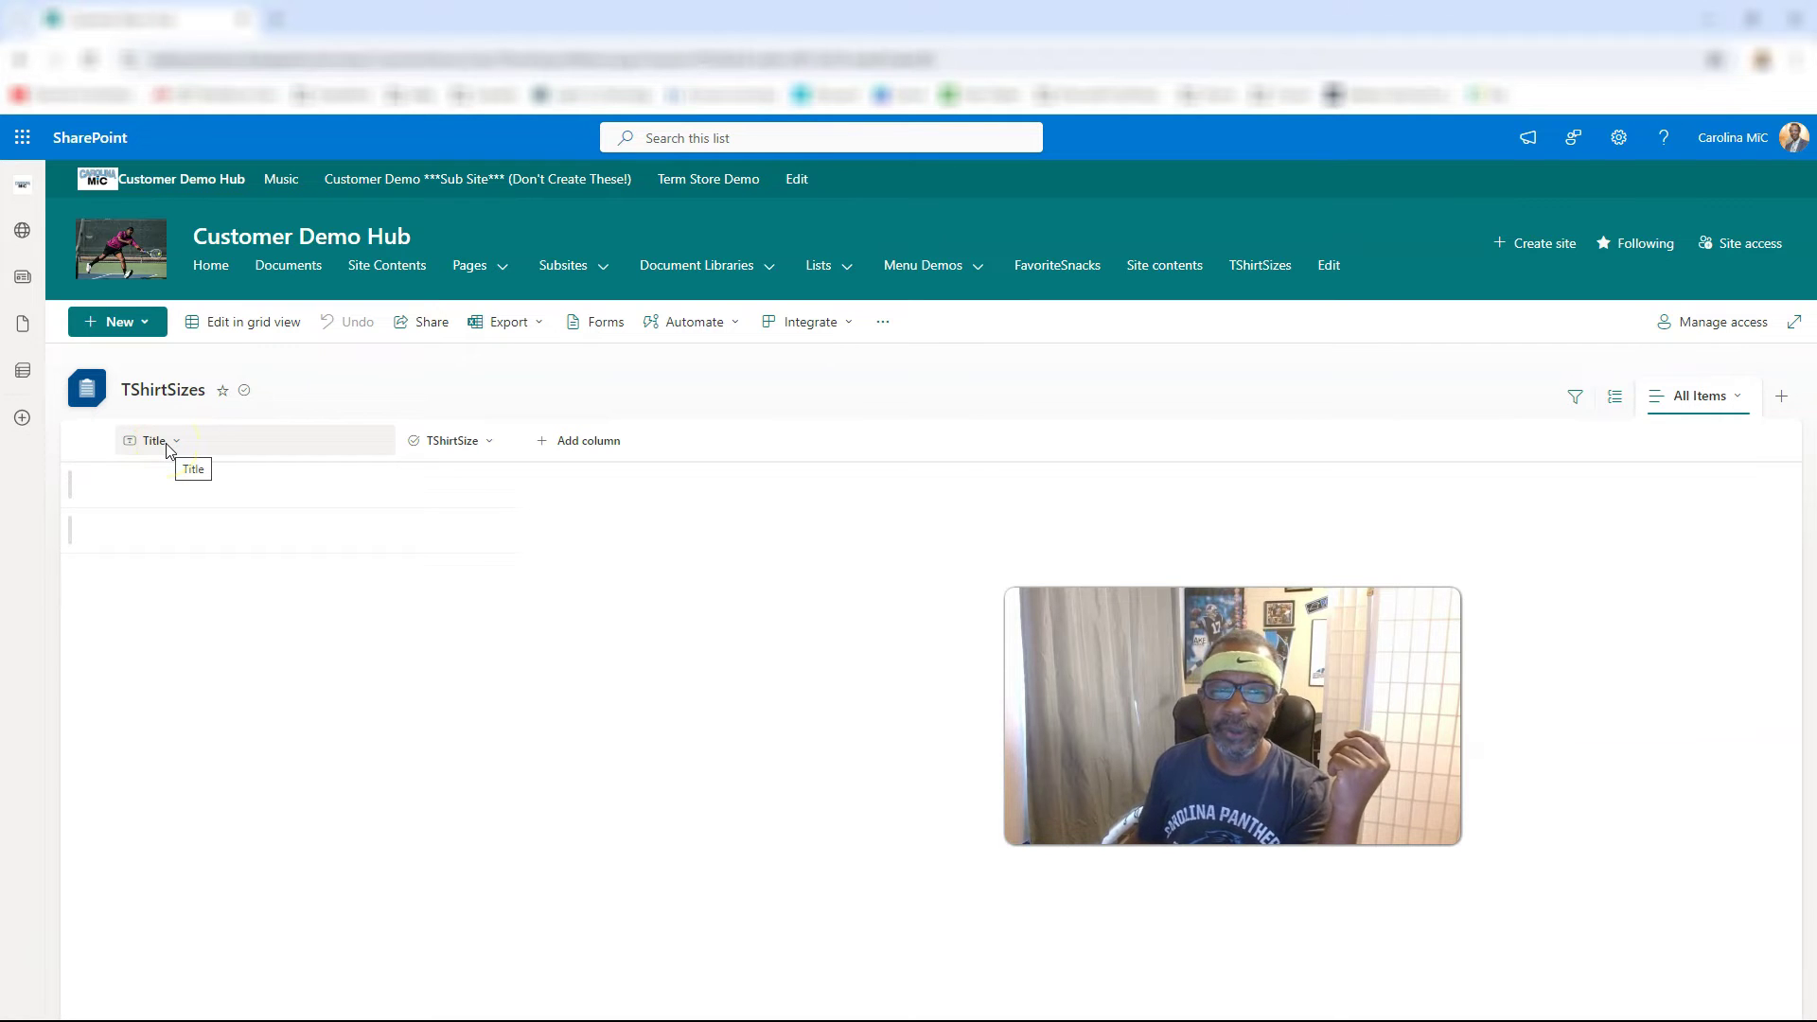
Step: Open the Title column's Column settings menu, then dismiss it without renaming anything
click(172, 443)
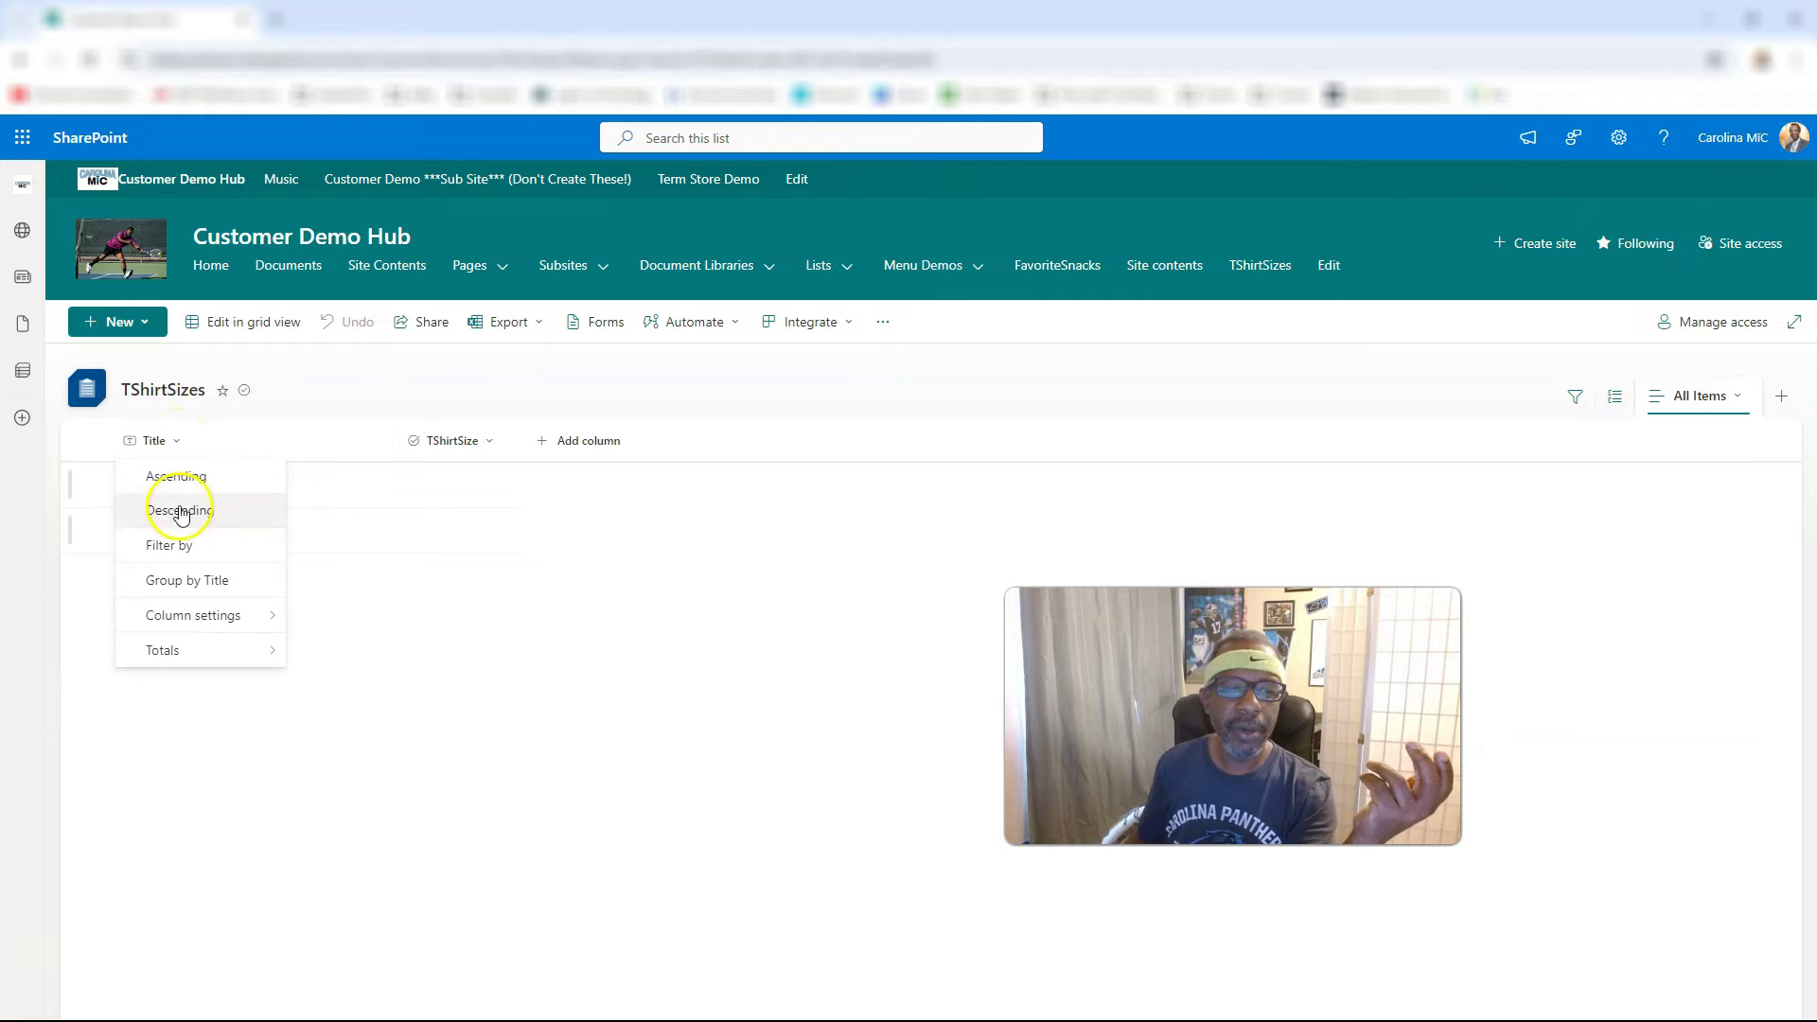
click(217, 617)
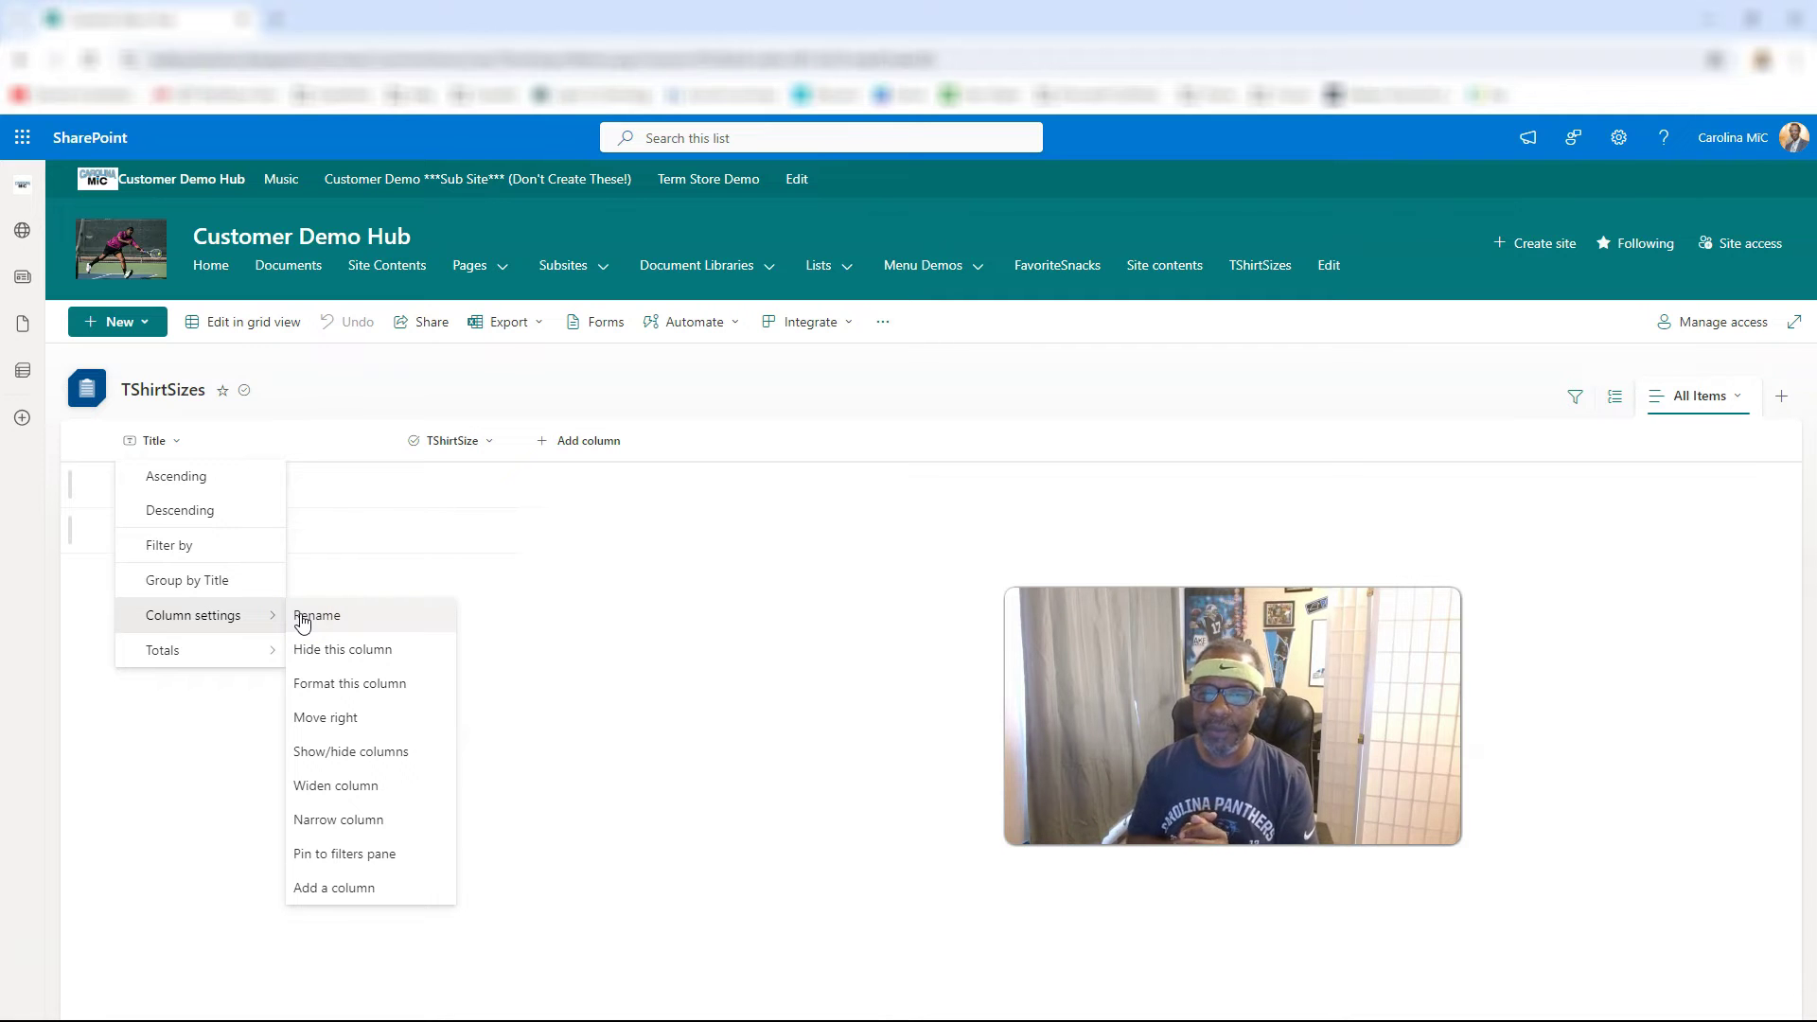
click(352, 397)
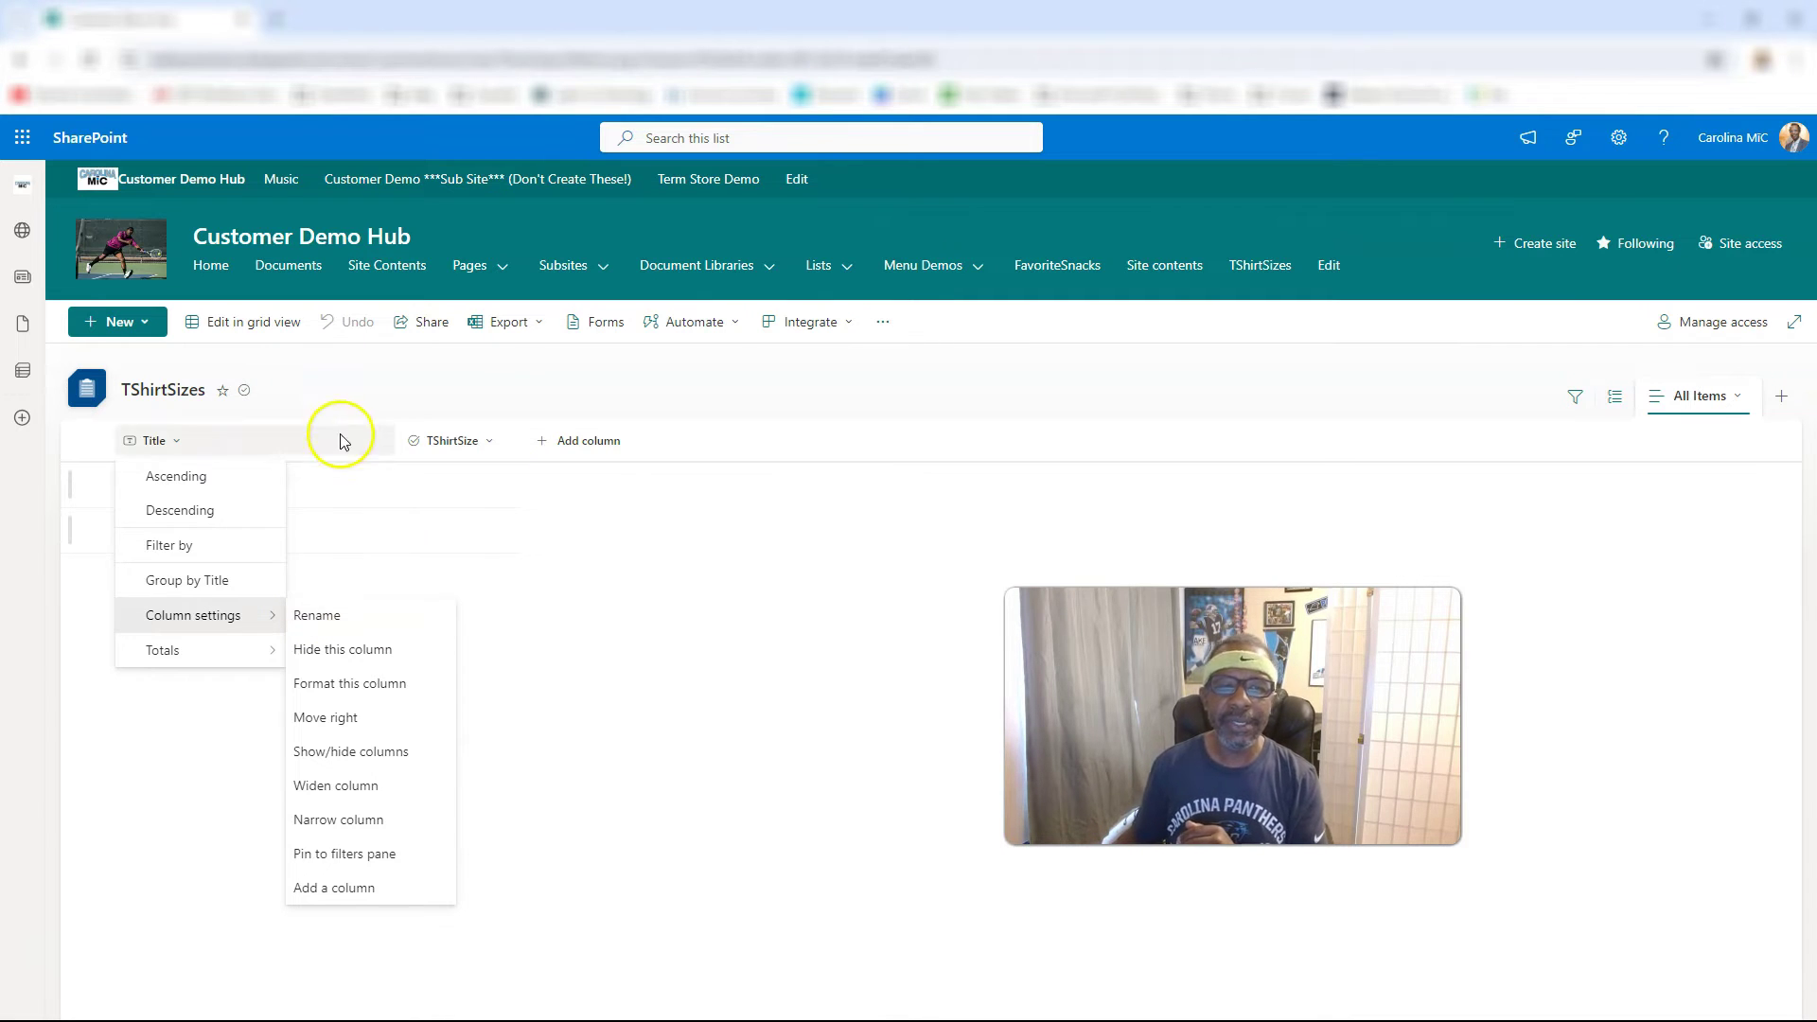
click(210, 446)
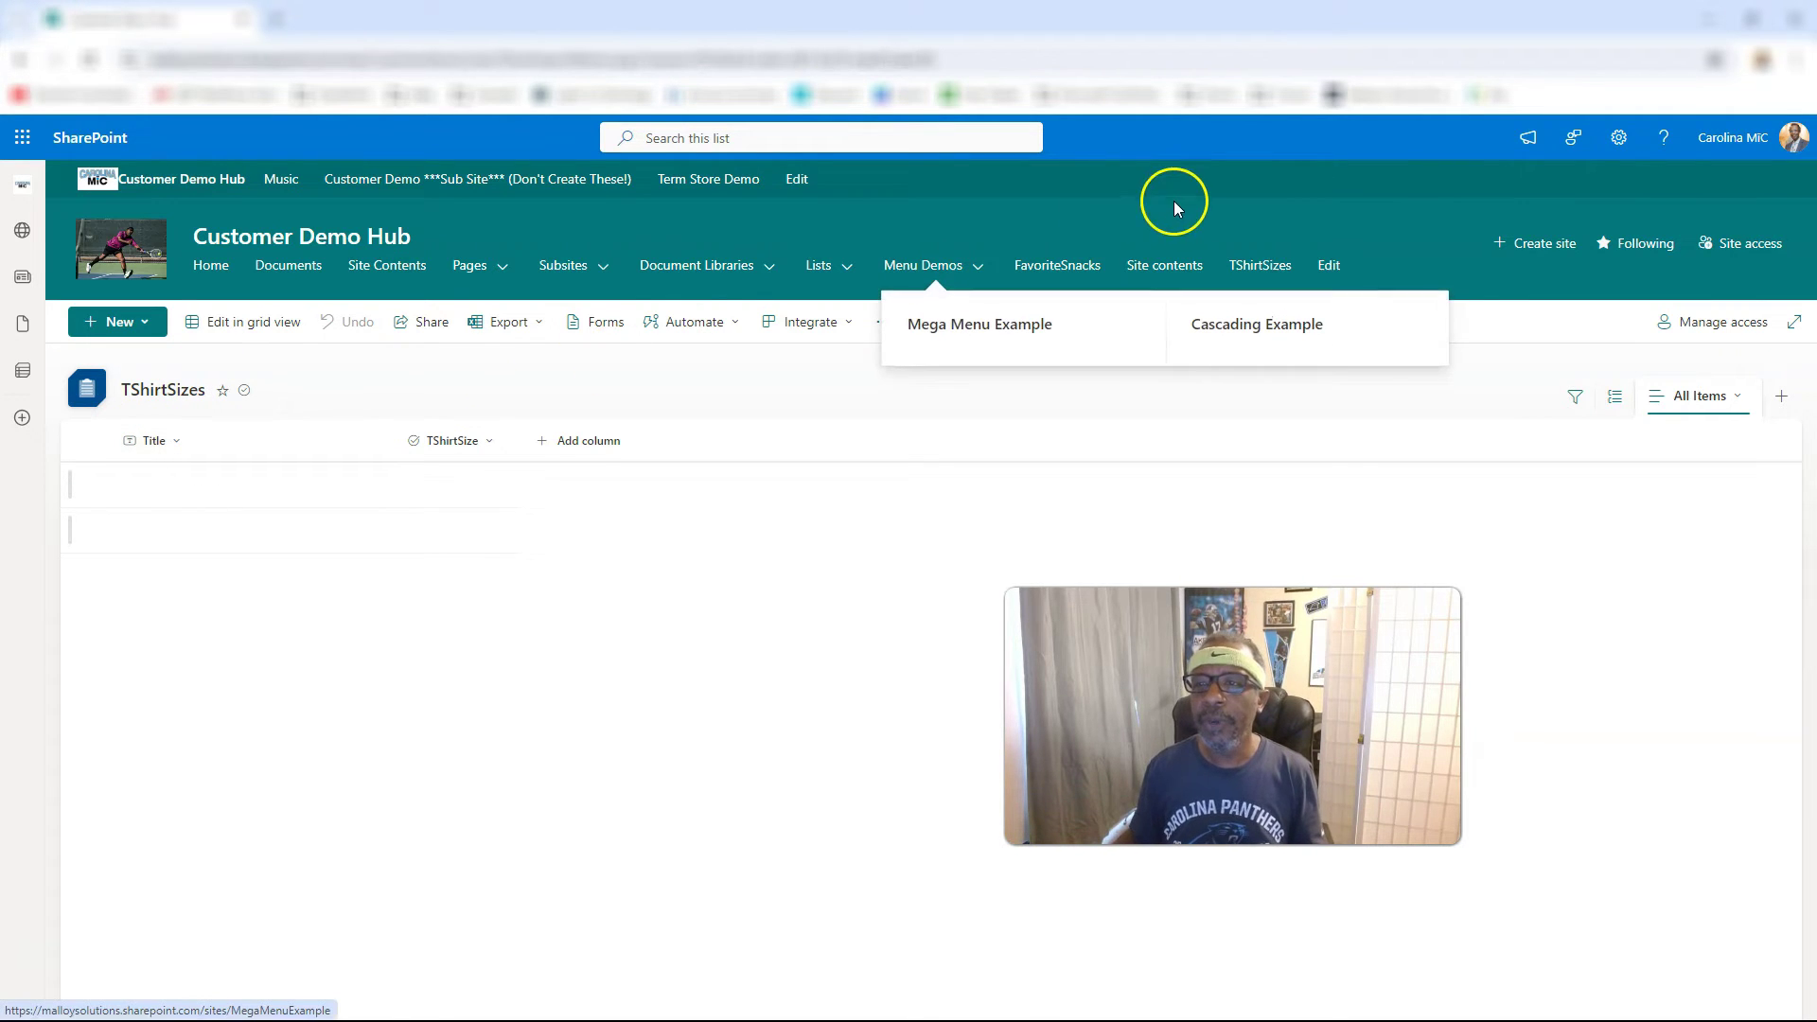
Step: In List settings, rename the Title column to 'Whatever We Want' and return to TShirtSizes
click(1617, 137)
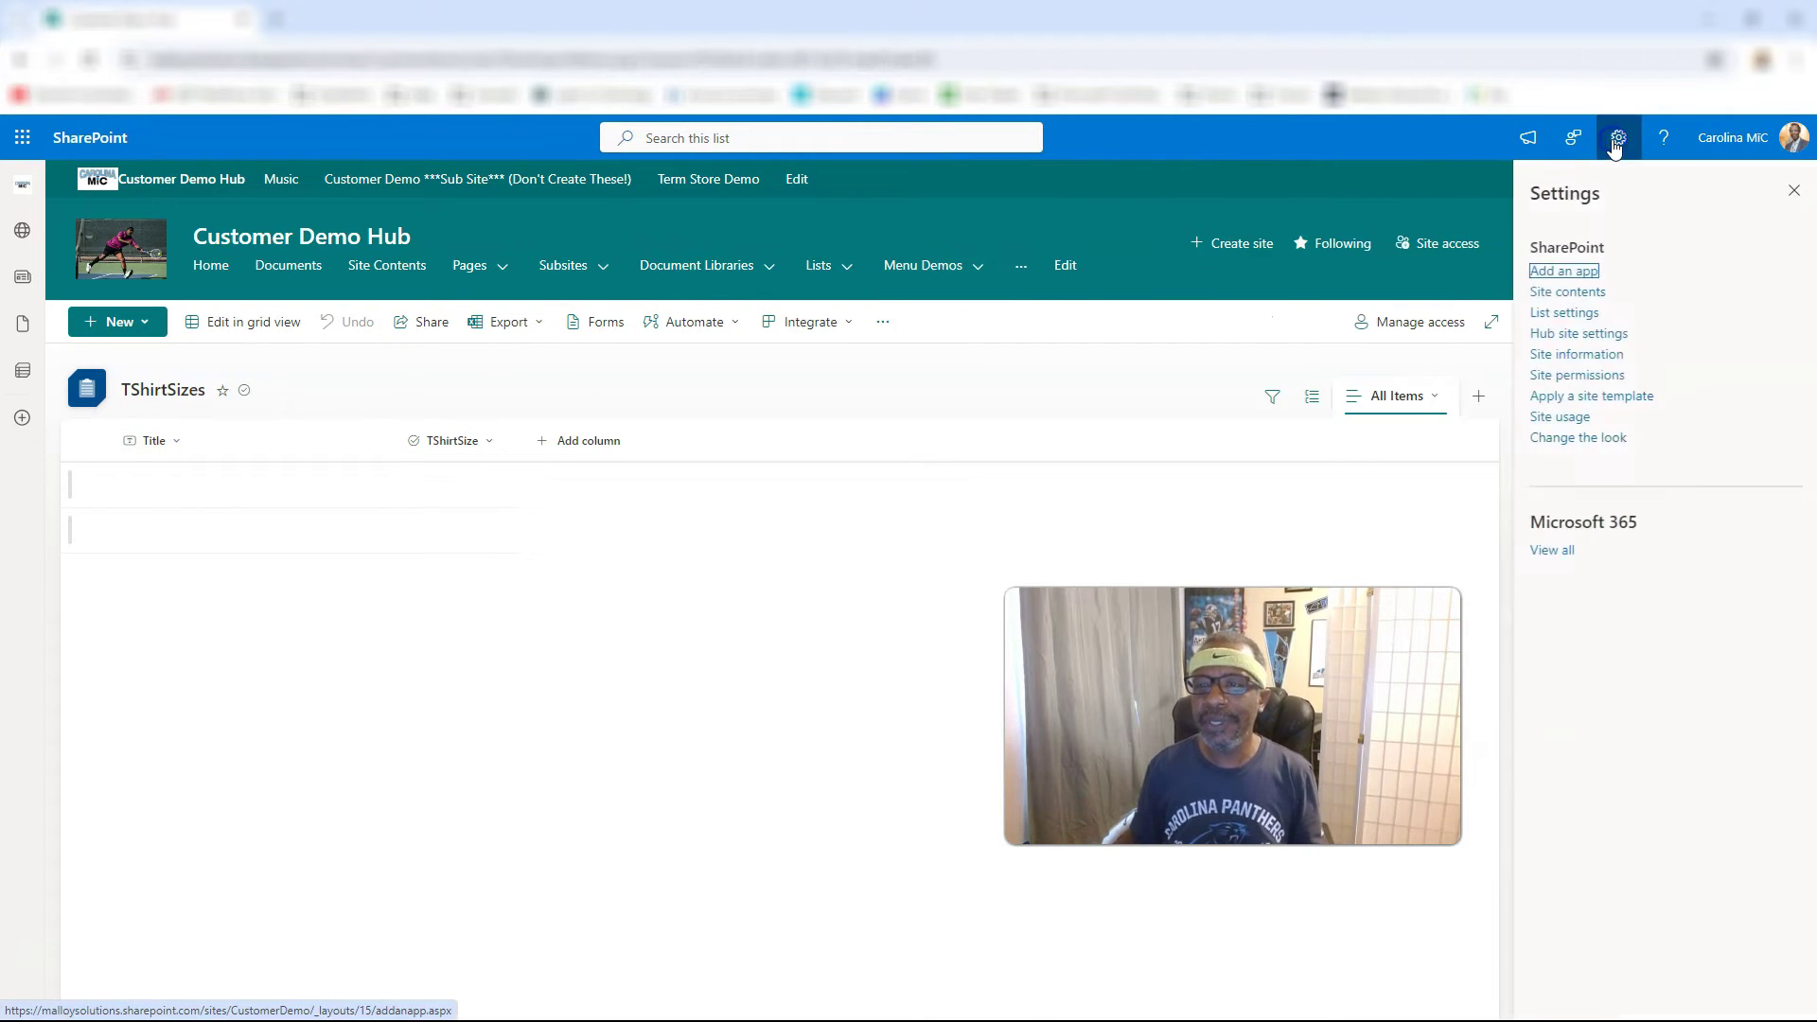
click(1563, 312)
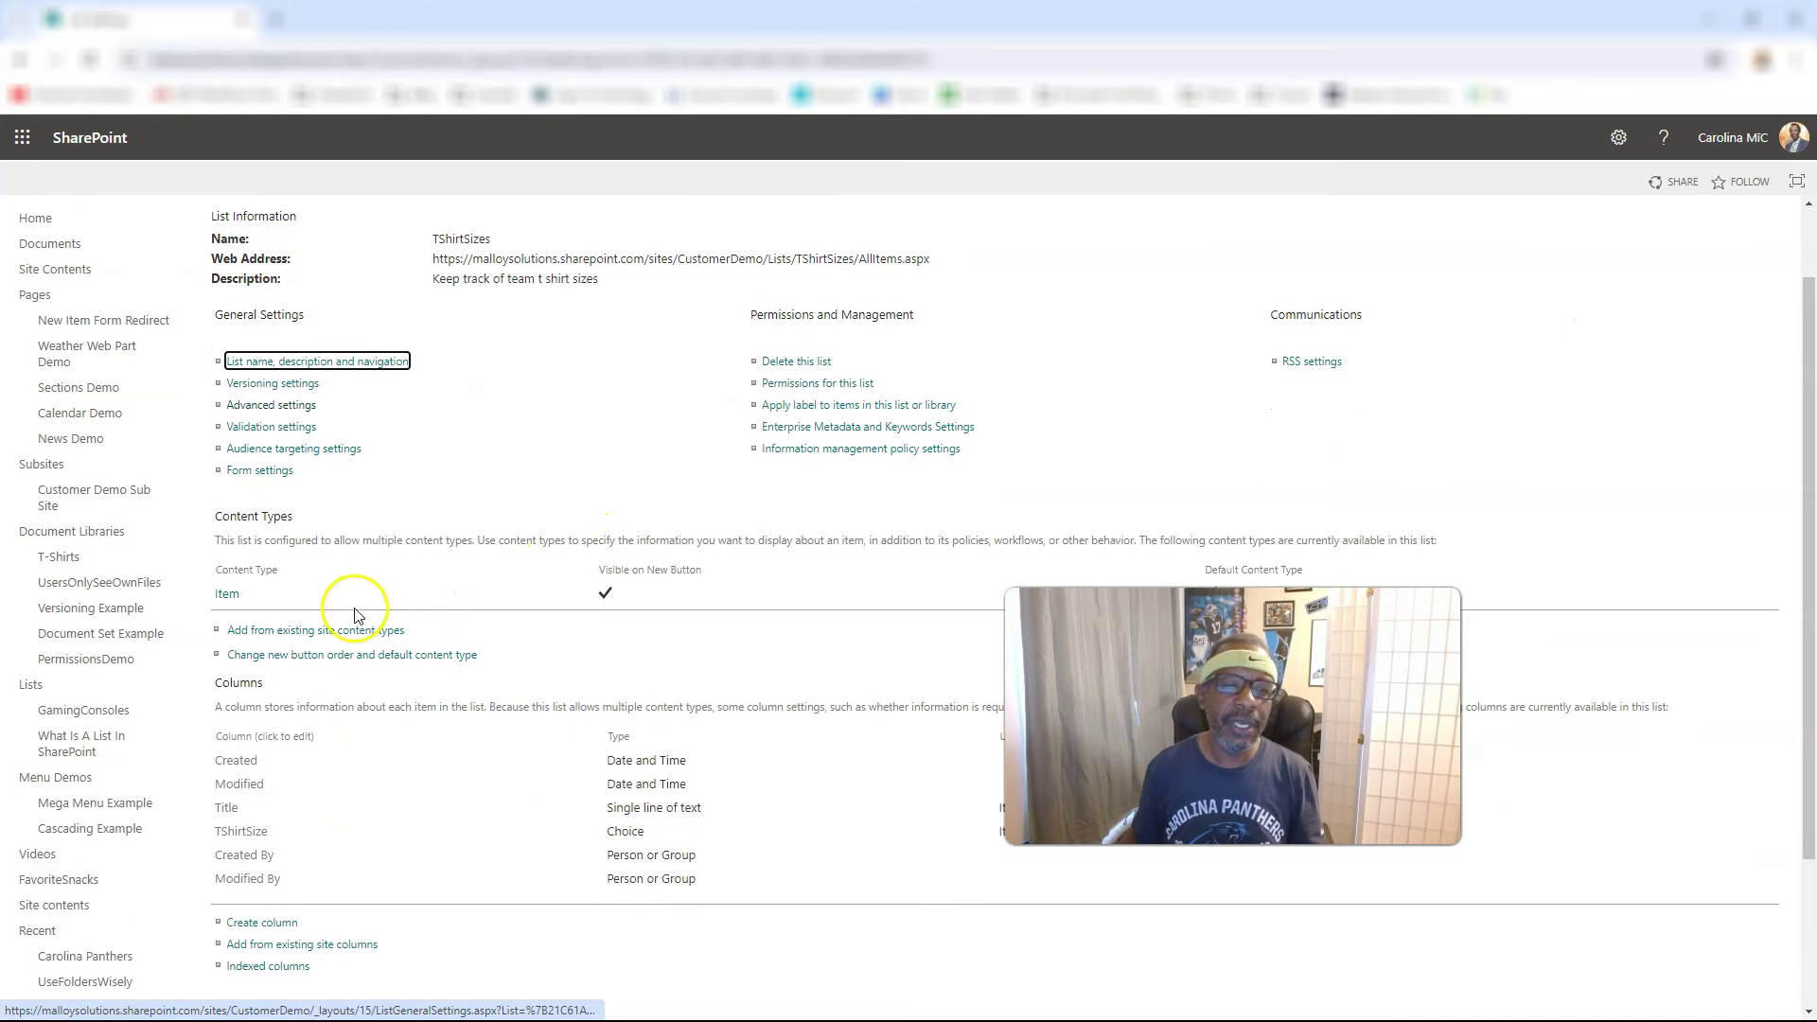
scroll(269, 663, down, 1)
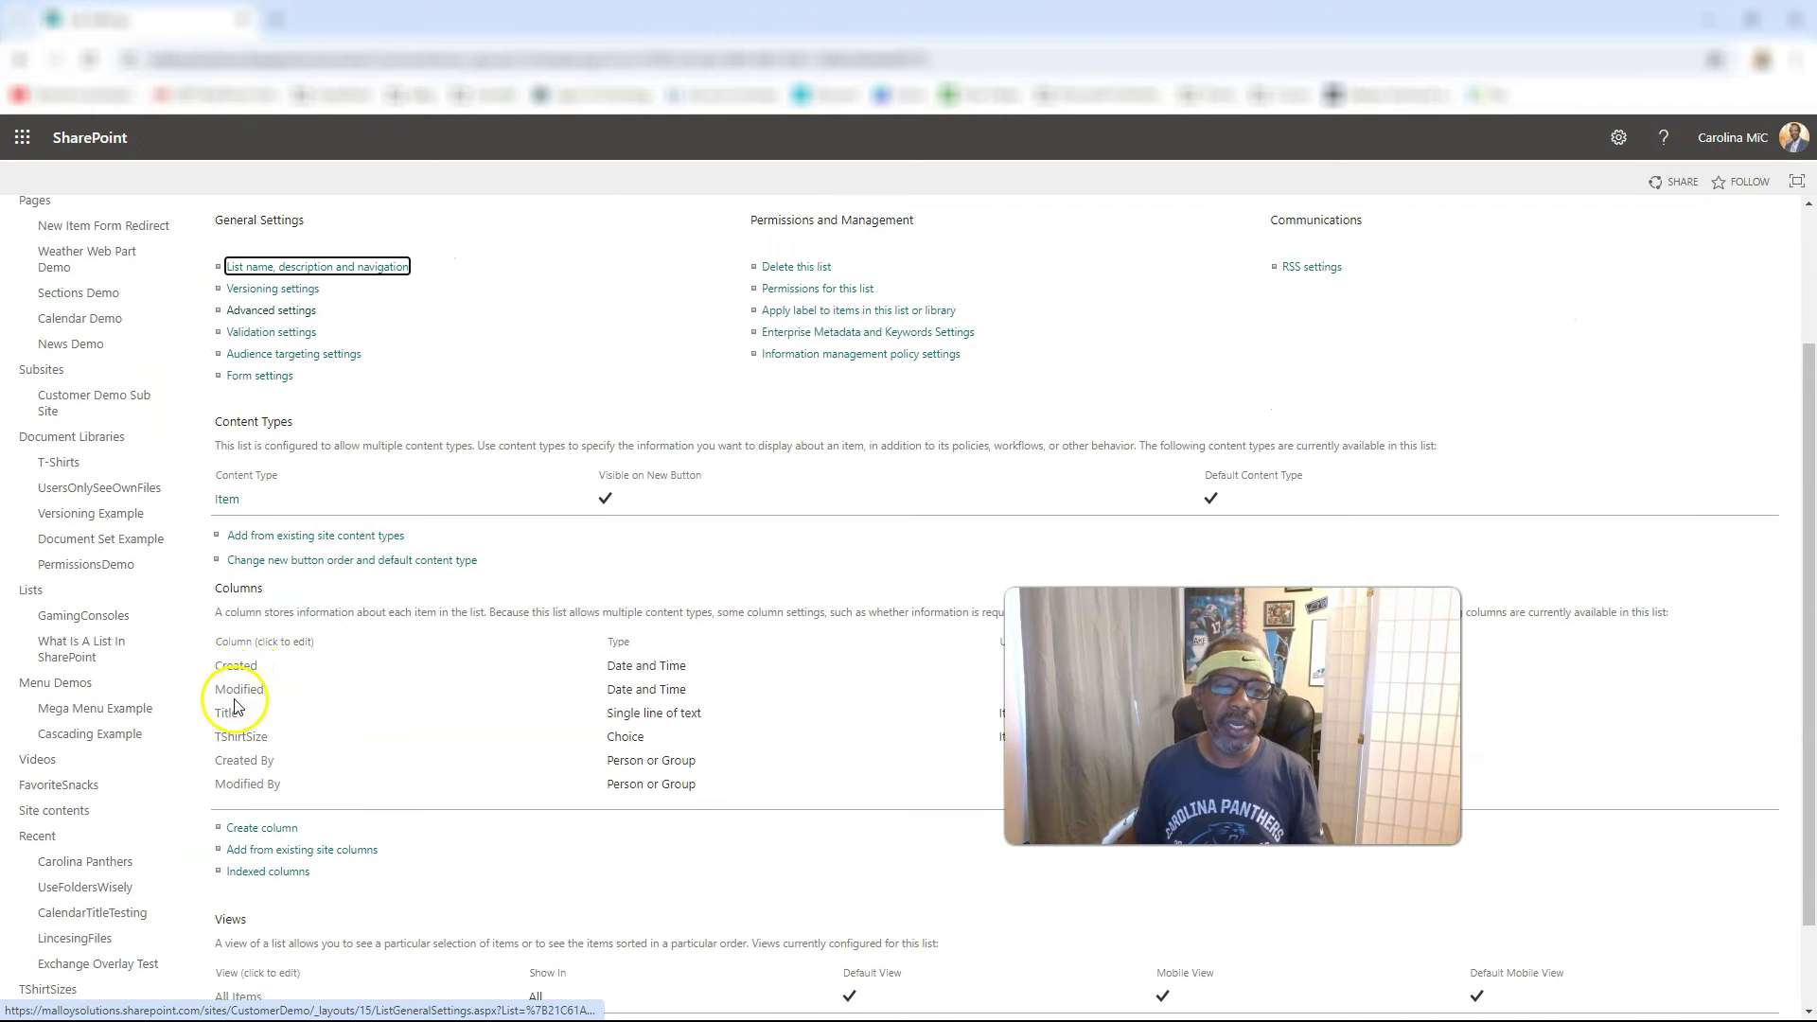
click(225, 714)
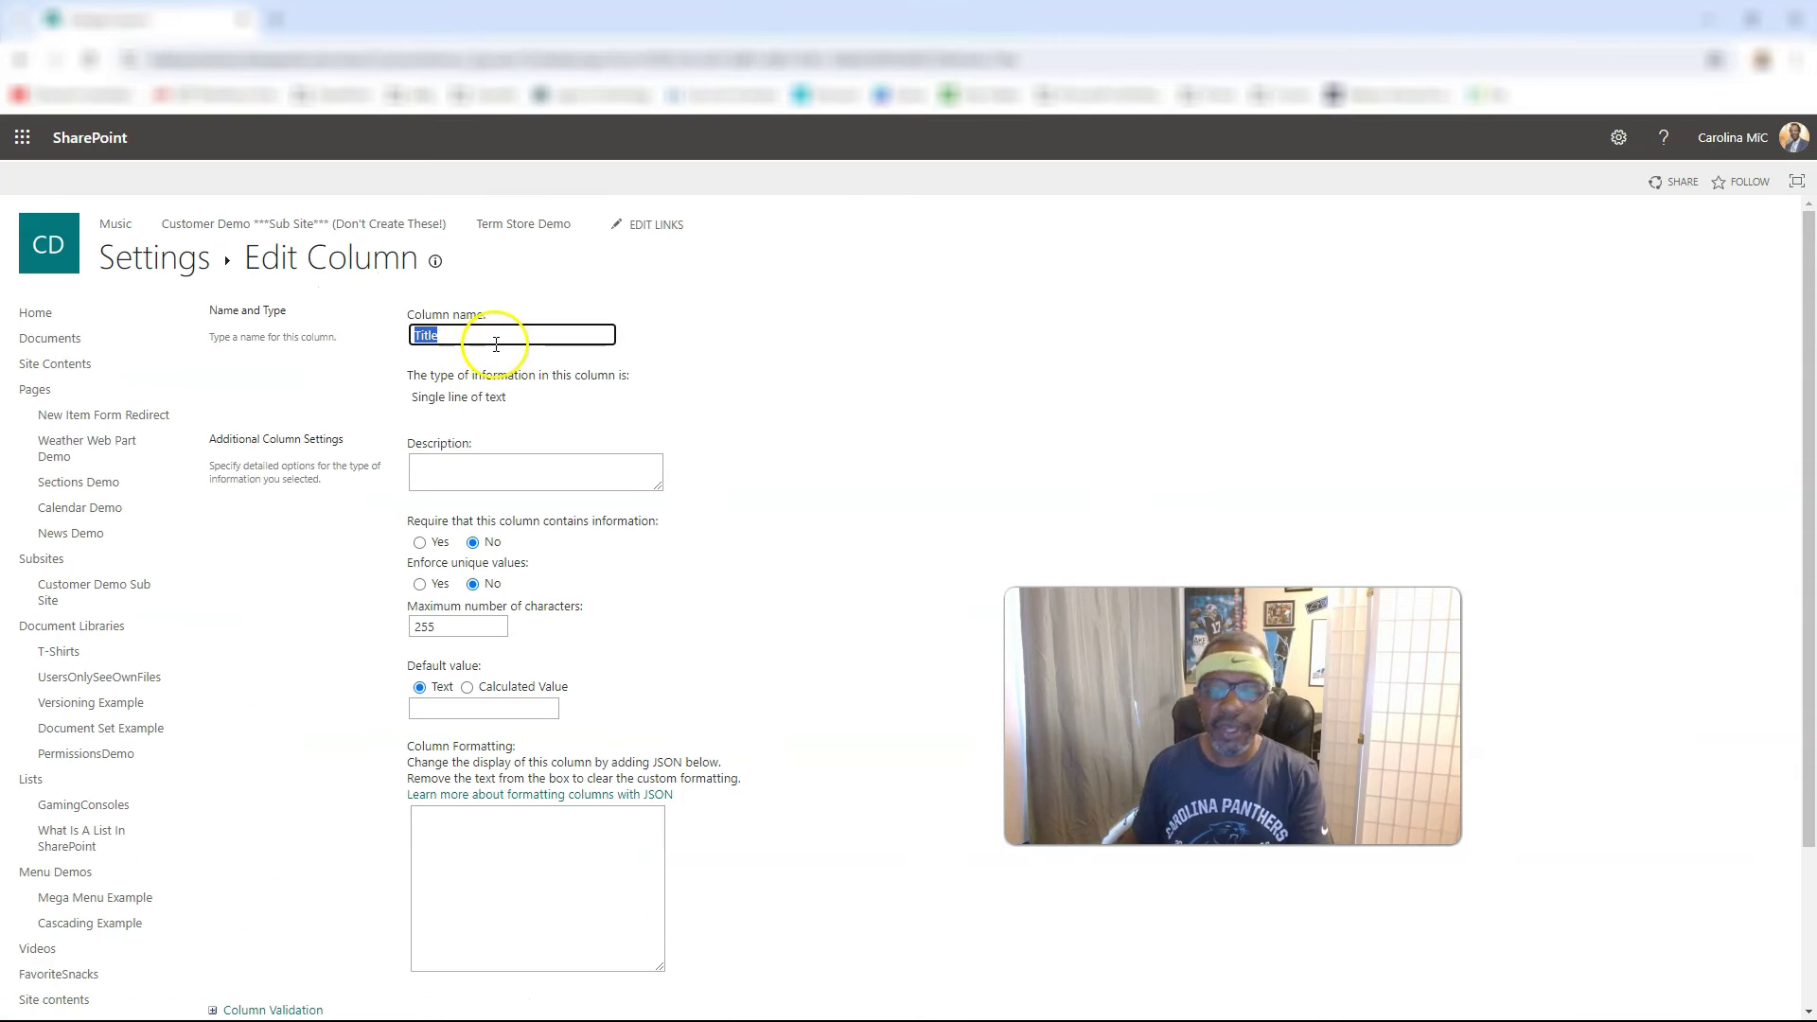
text(Whatever)
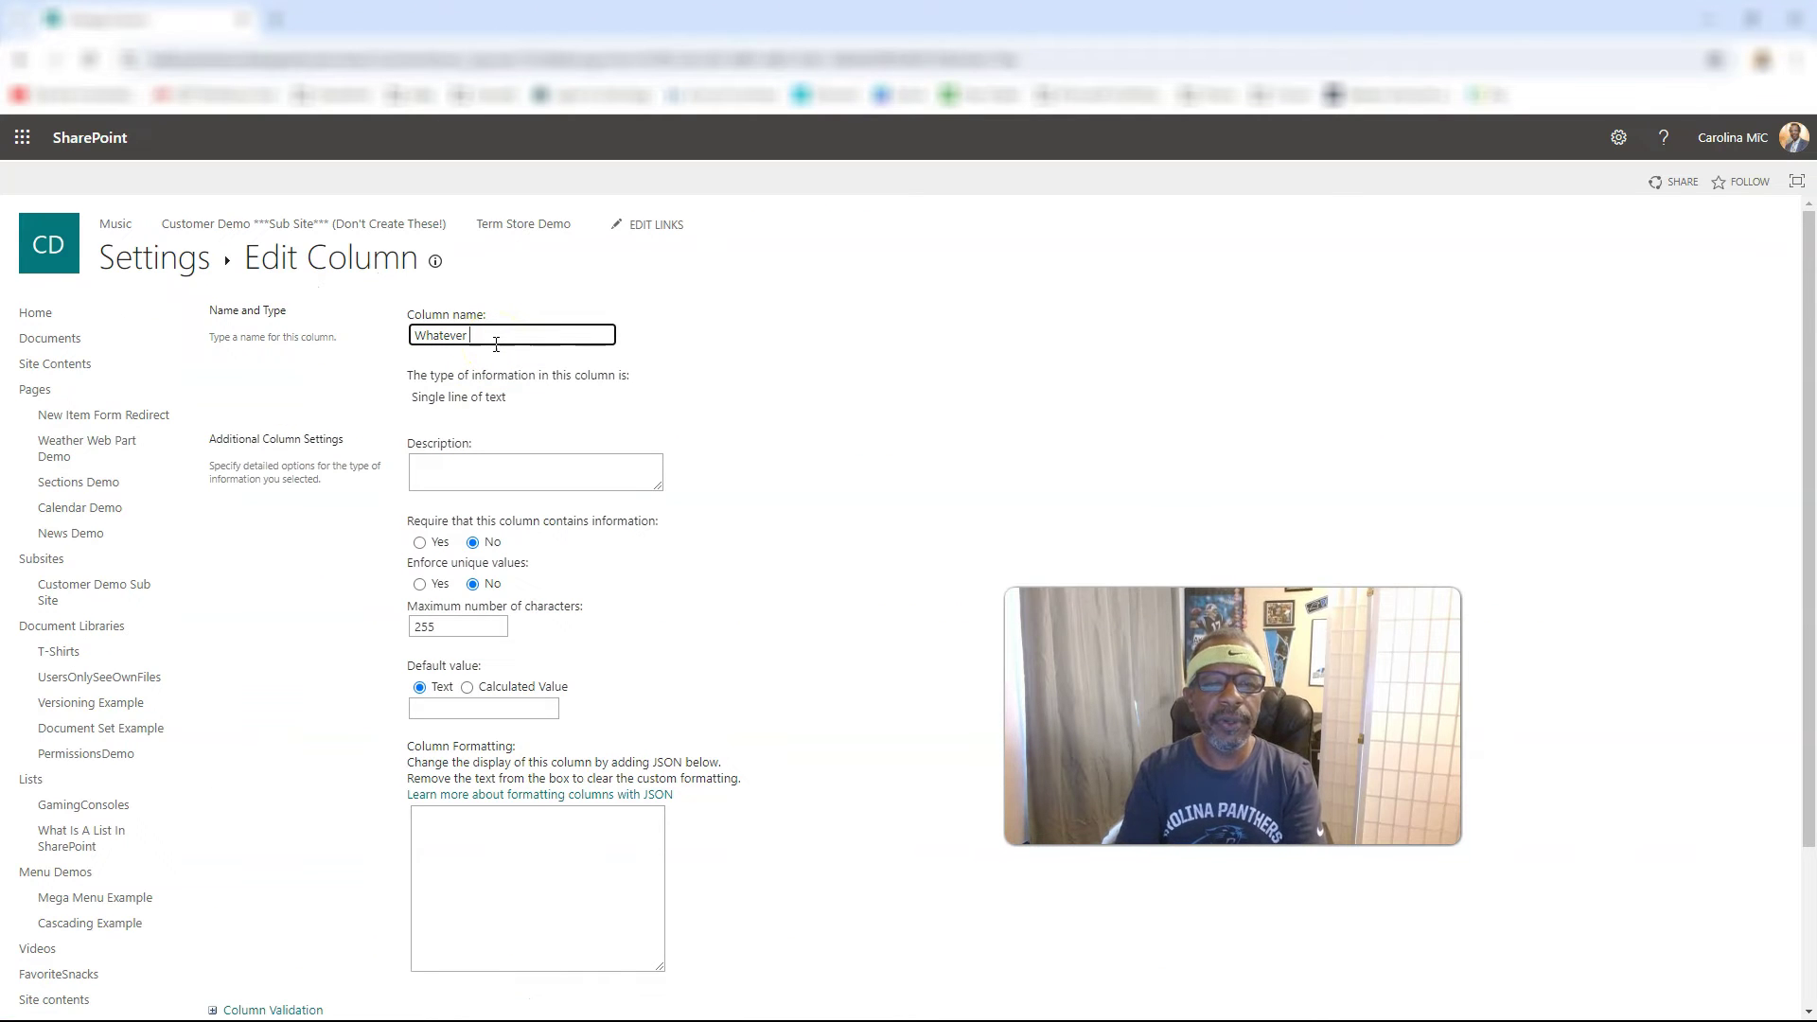
text( We Want)
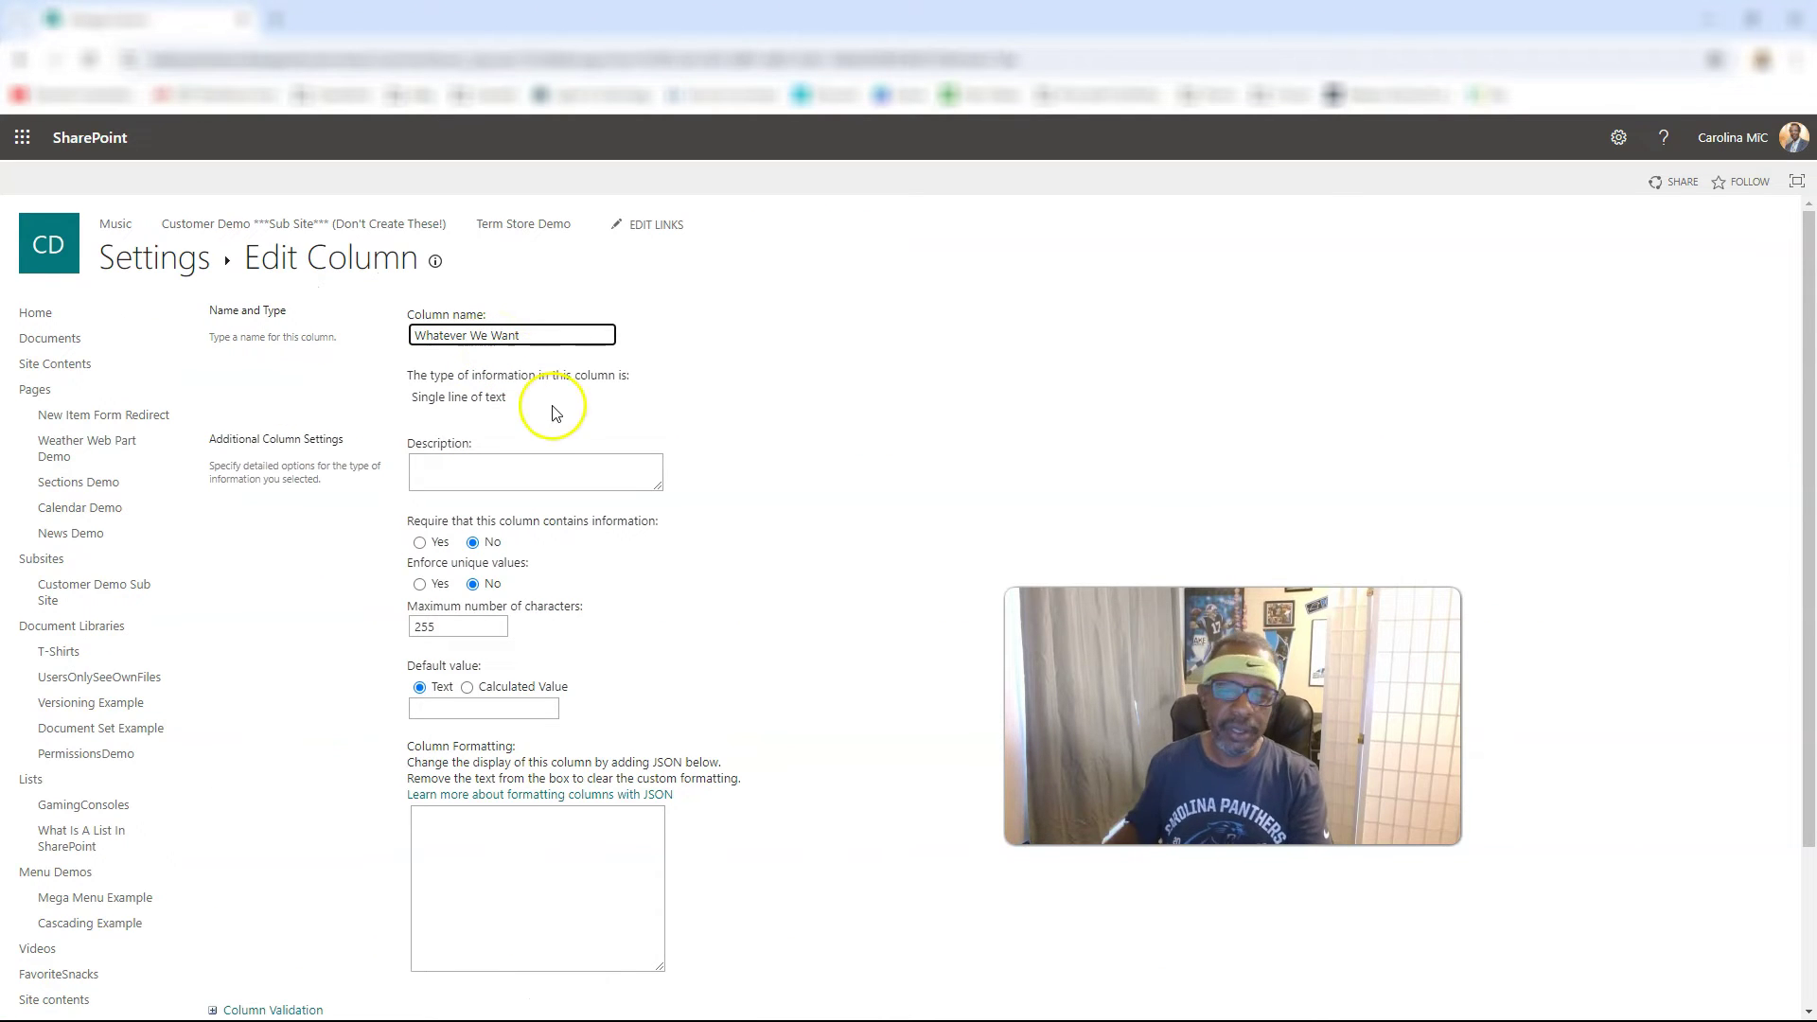
scroll(558, 416, down, 2)
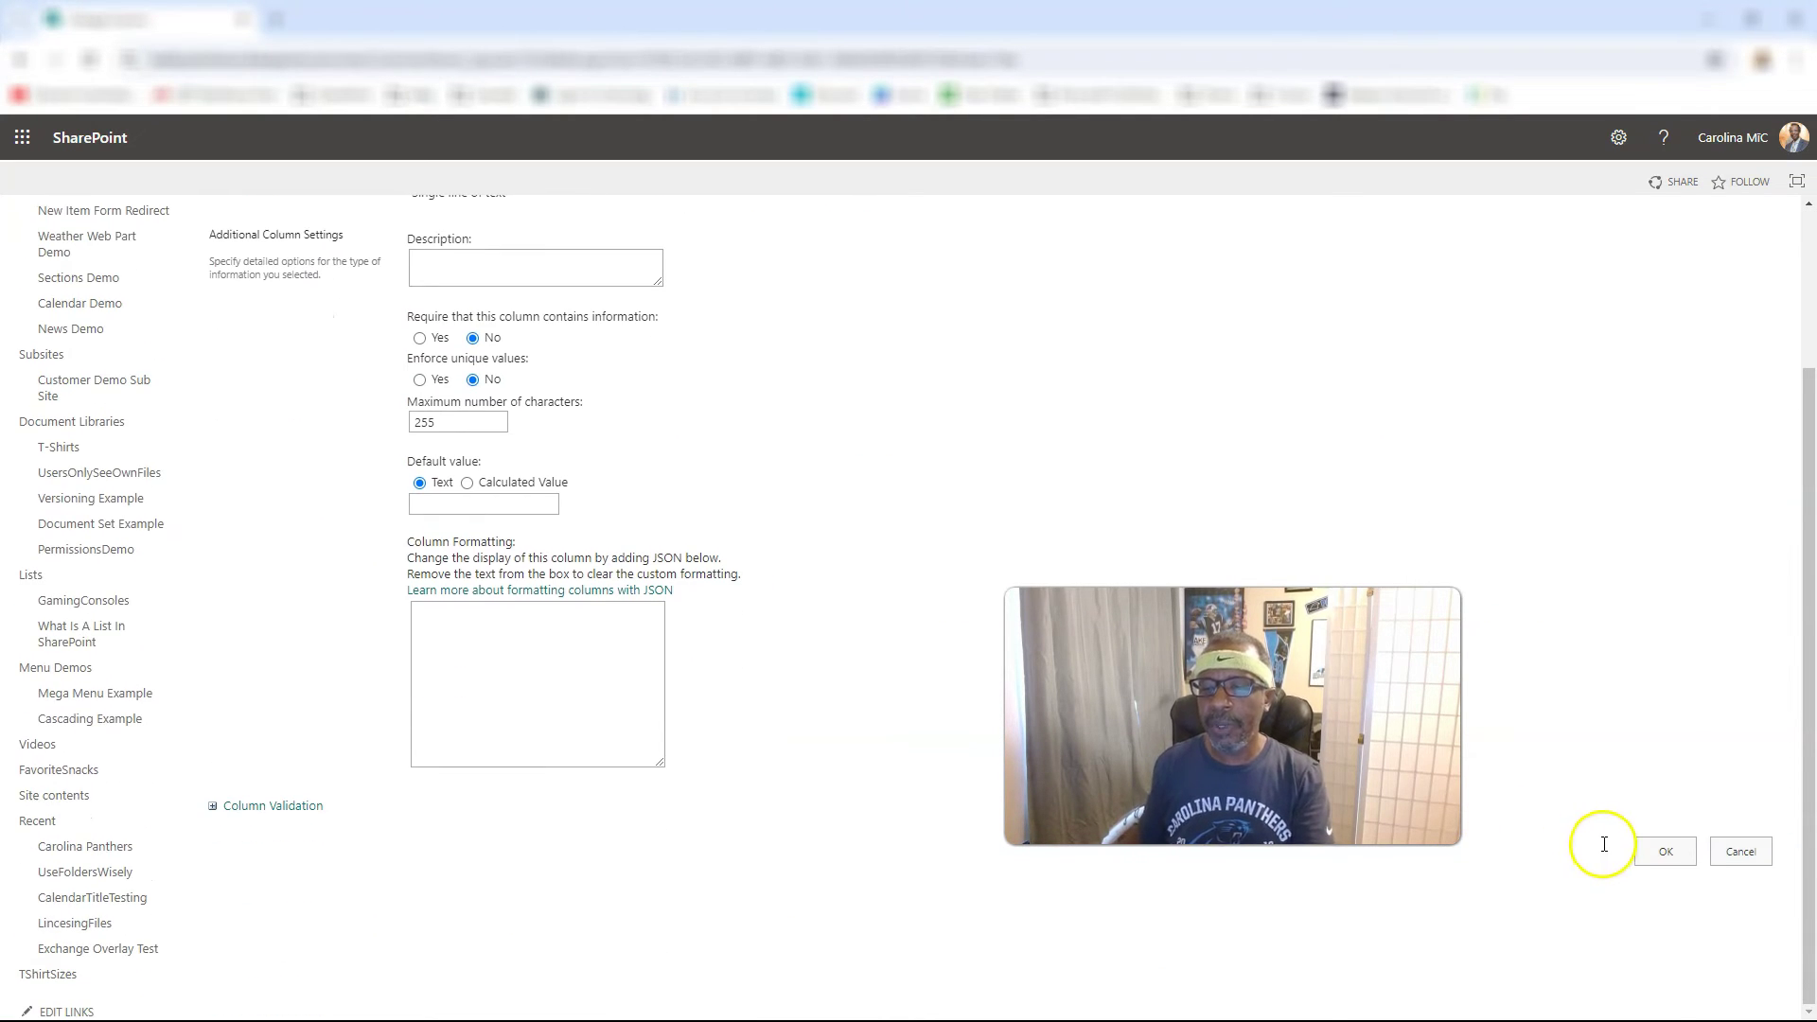
click(1666, 851)
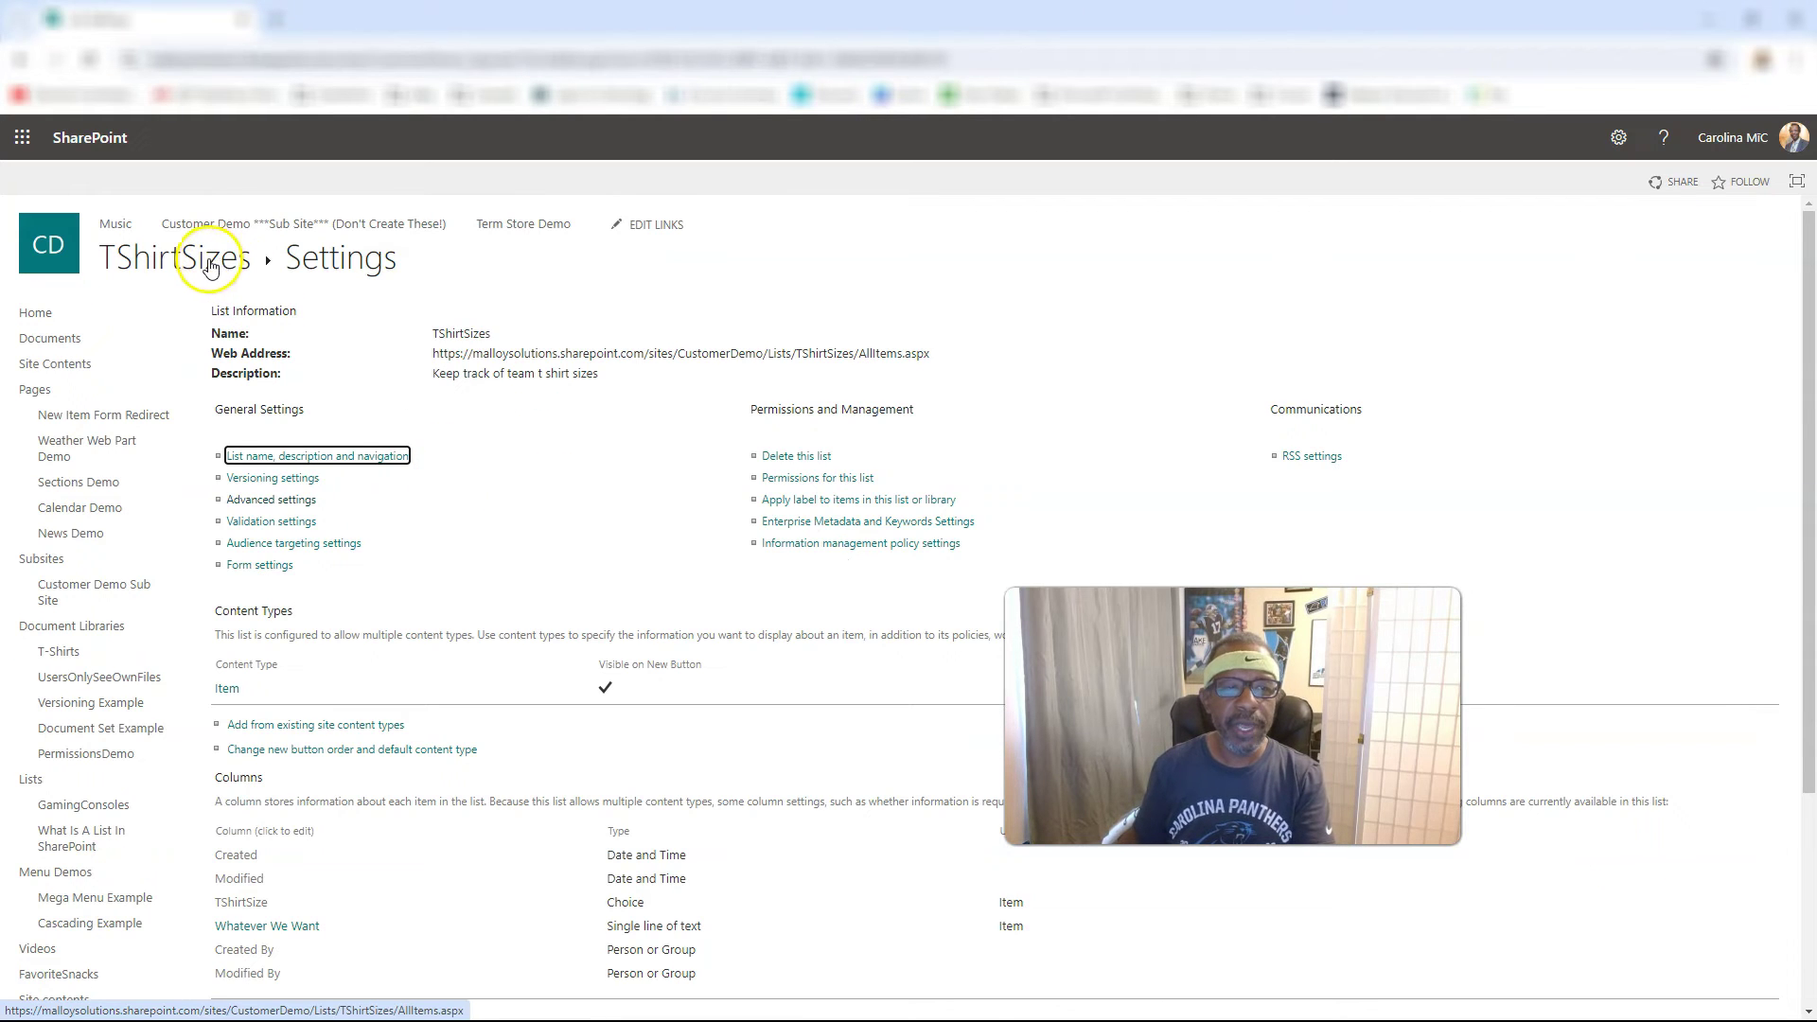
click(210, 263)
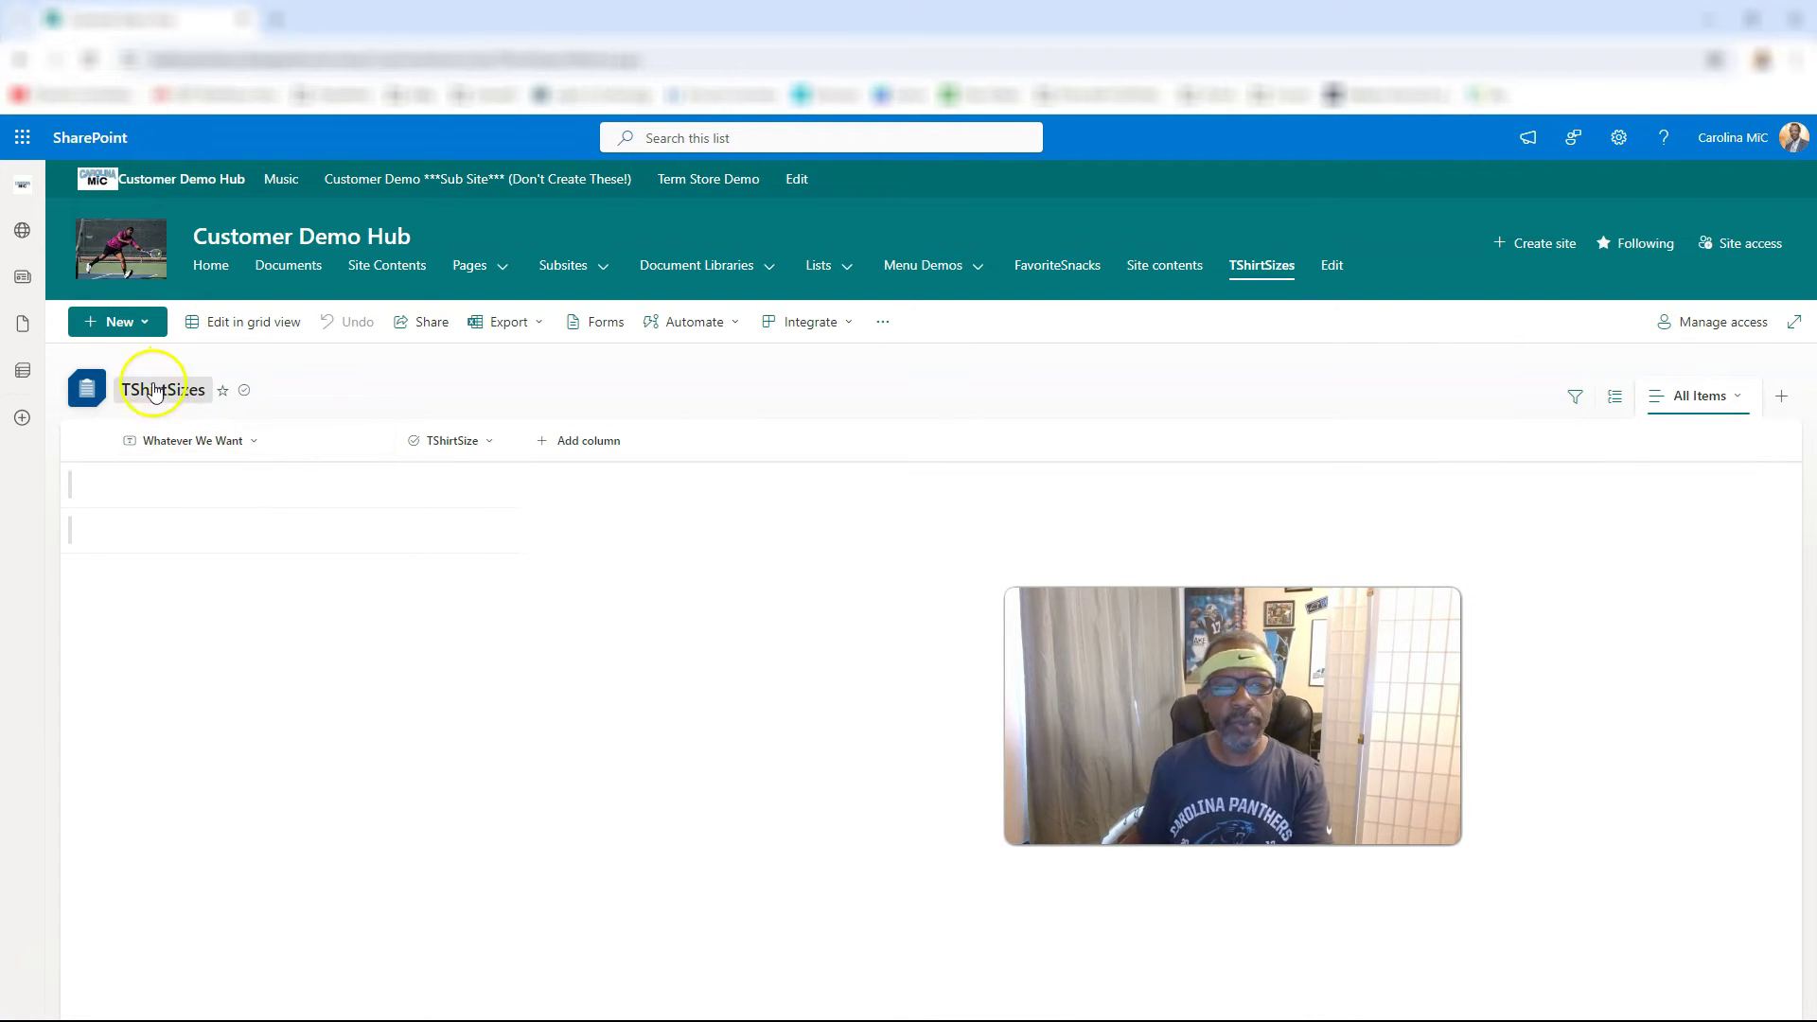
click(126, 331)
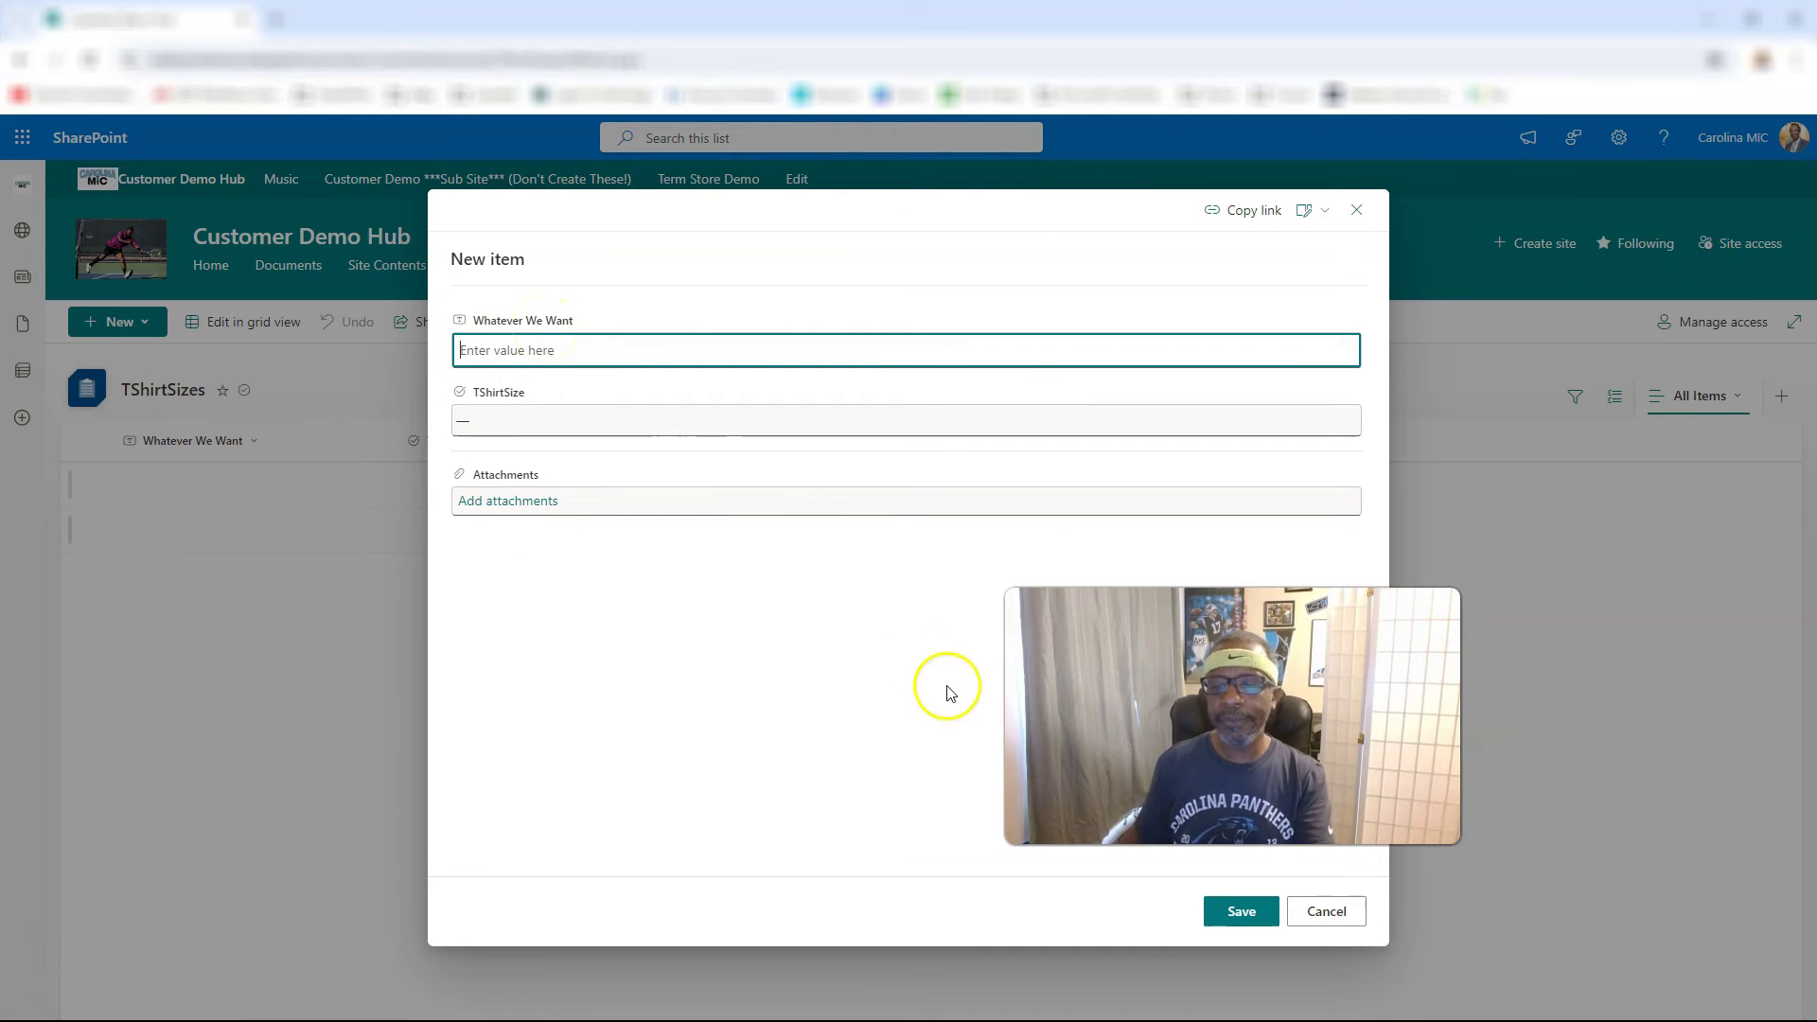
click(1329, 911)
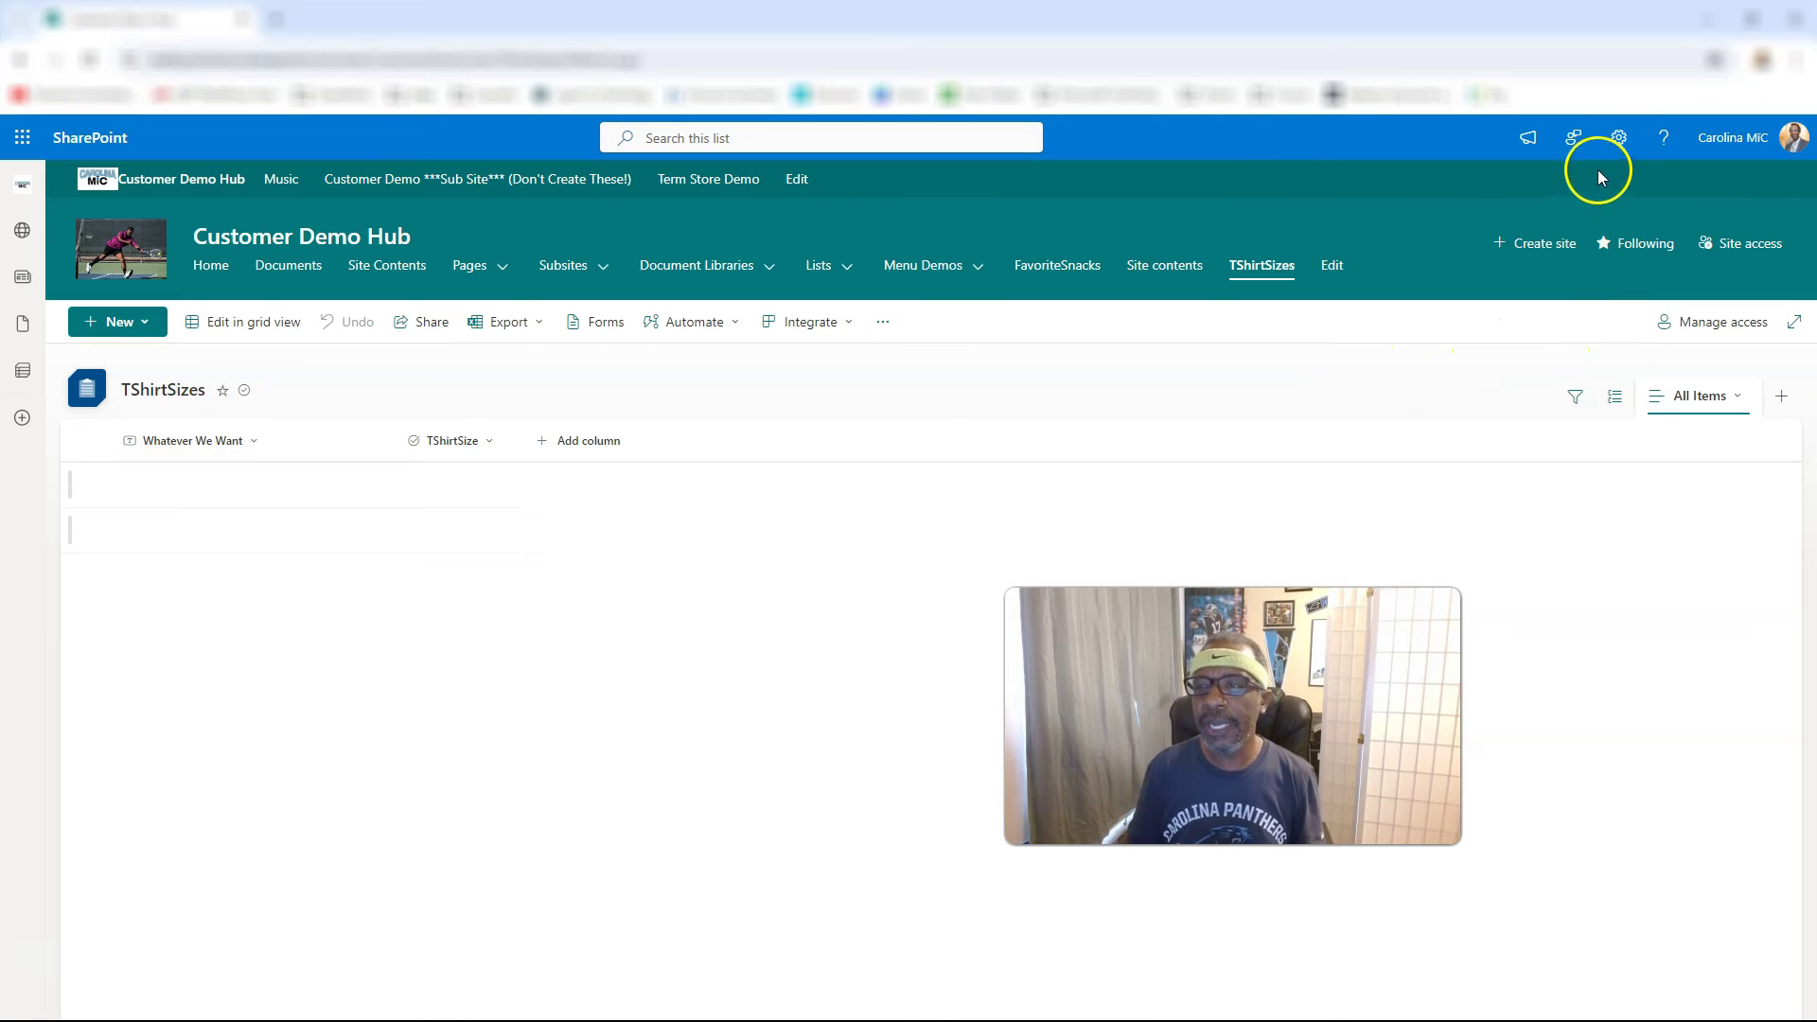
Step: Open the TShirtSize column's edit page from List settings, then return to the TShirtSizes list
click(1619, 137)
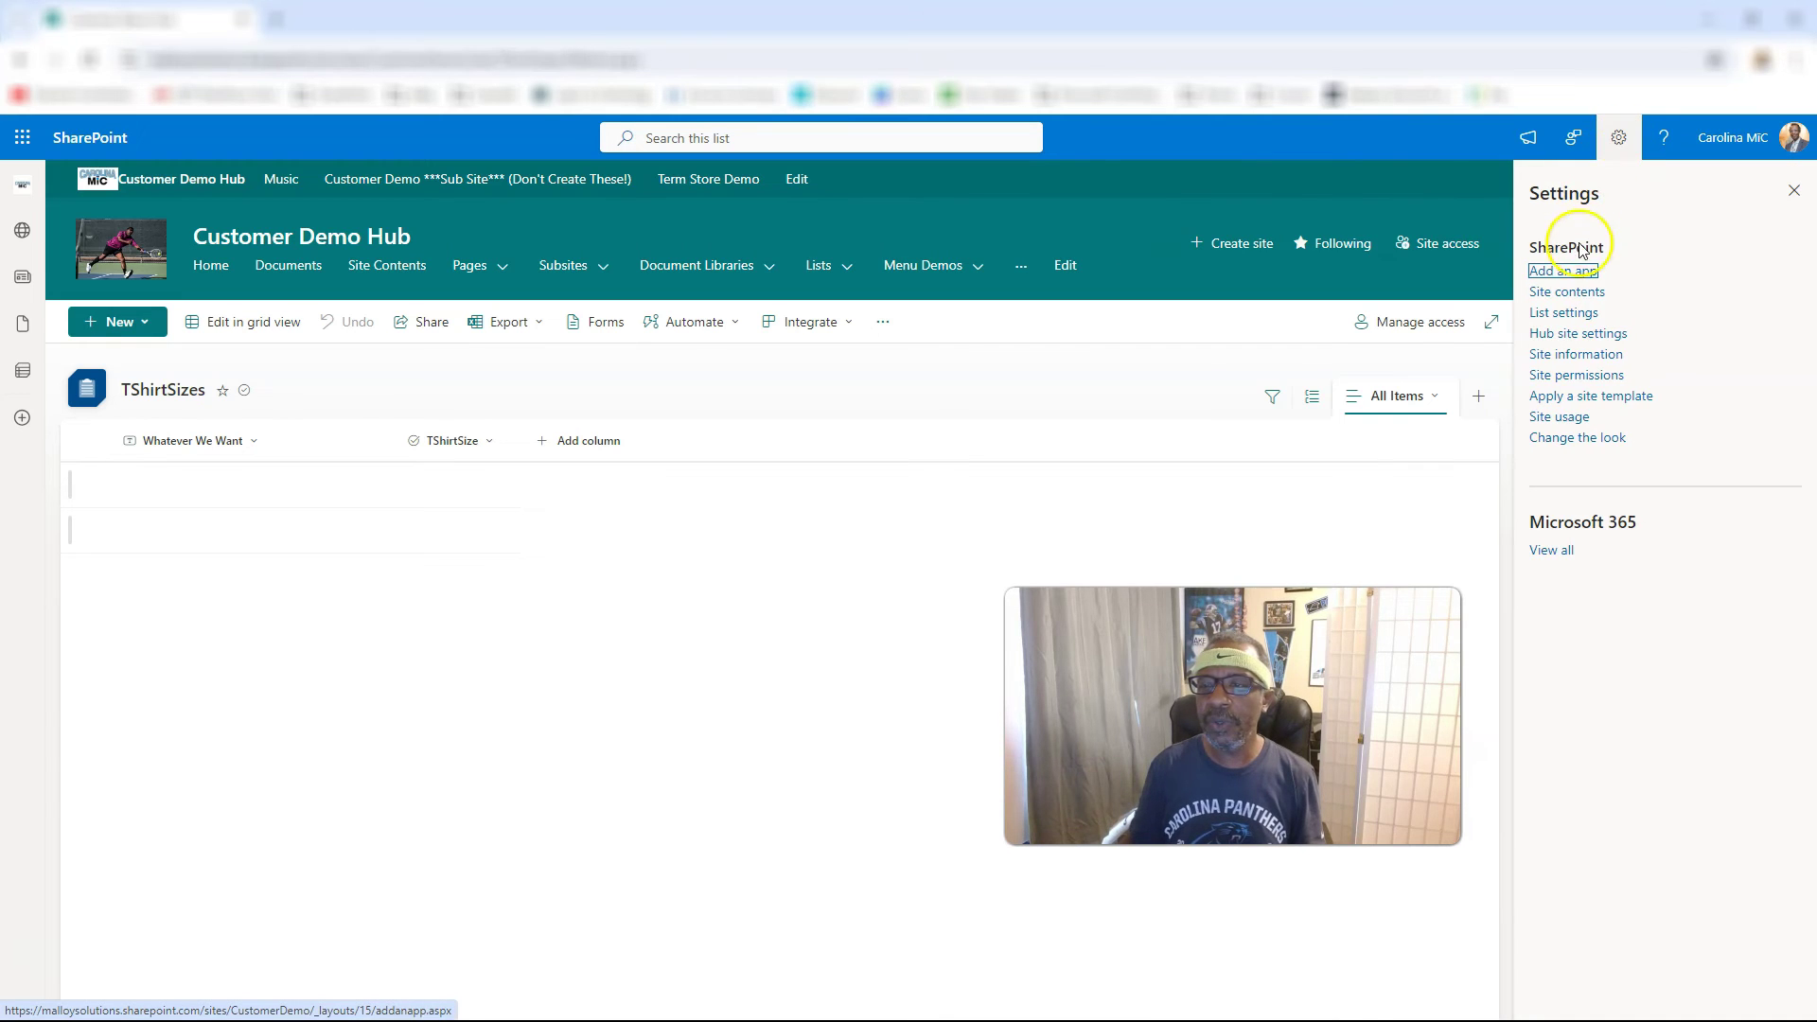
click(1563, 313)
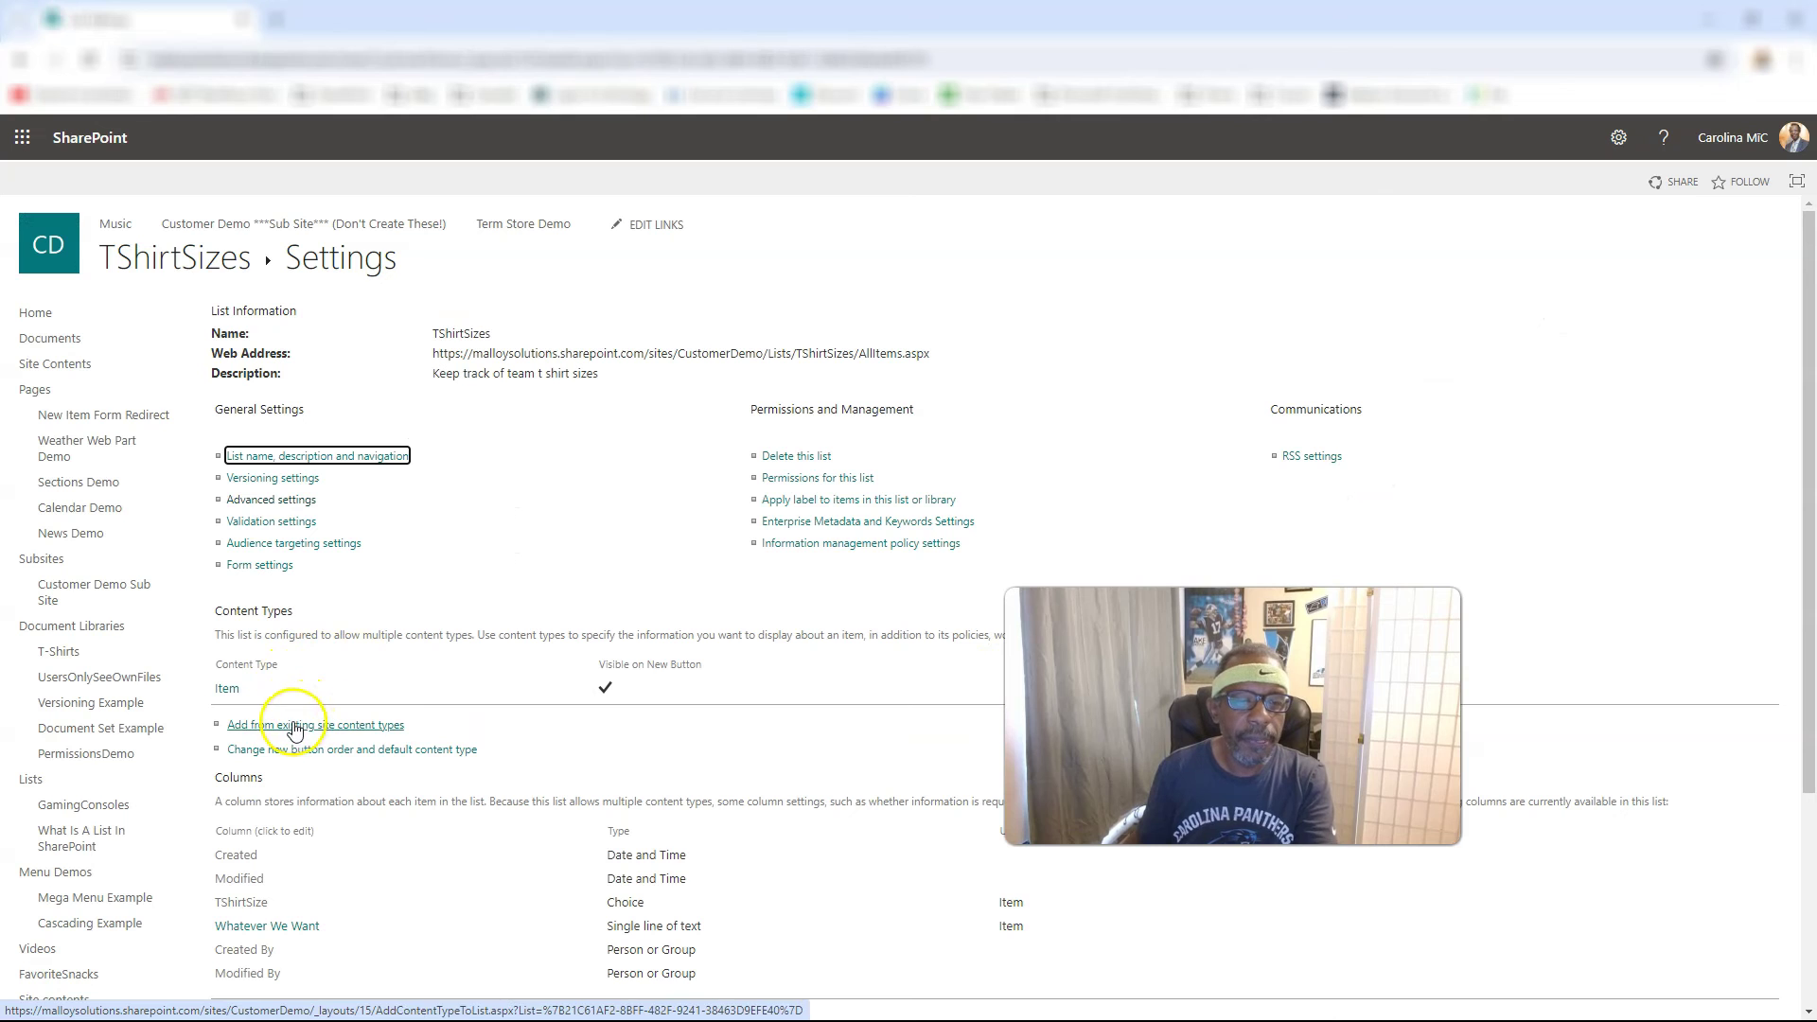
scroll(254, 750, down, 2)
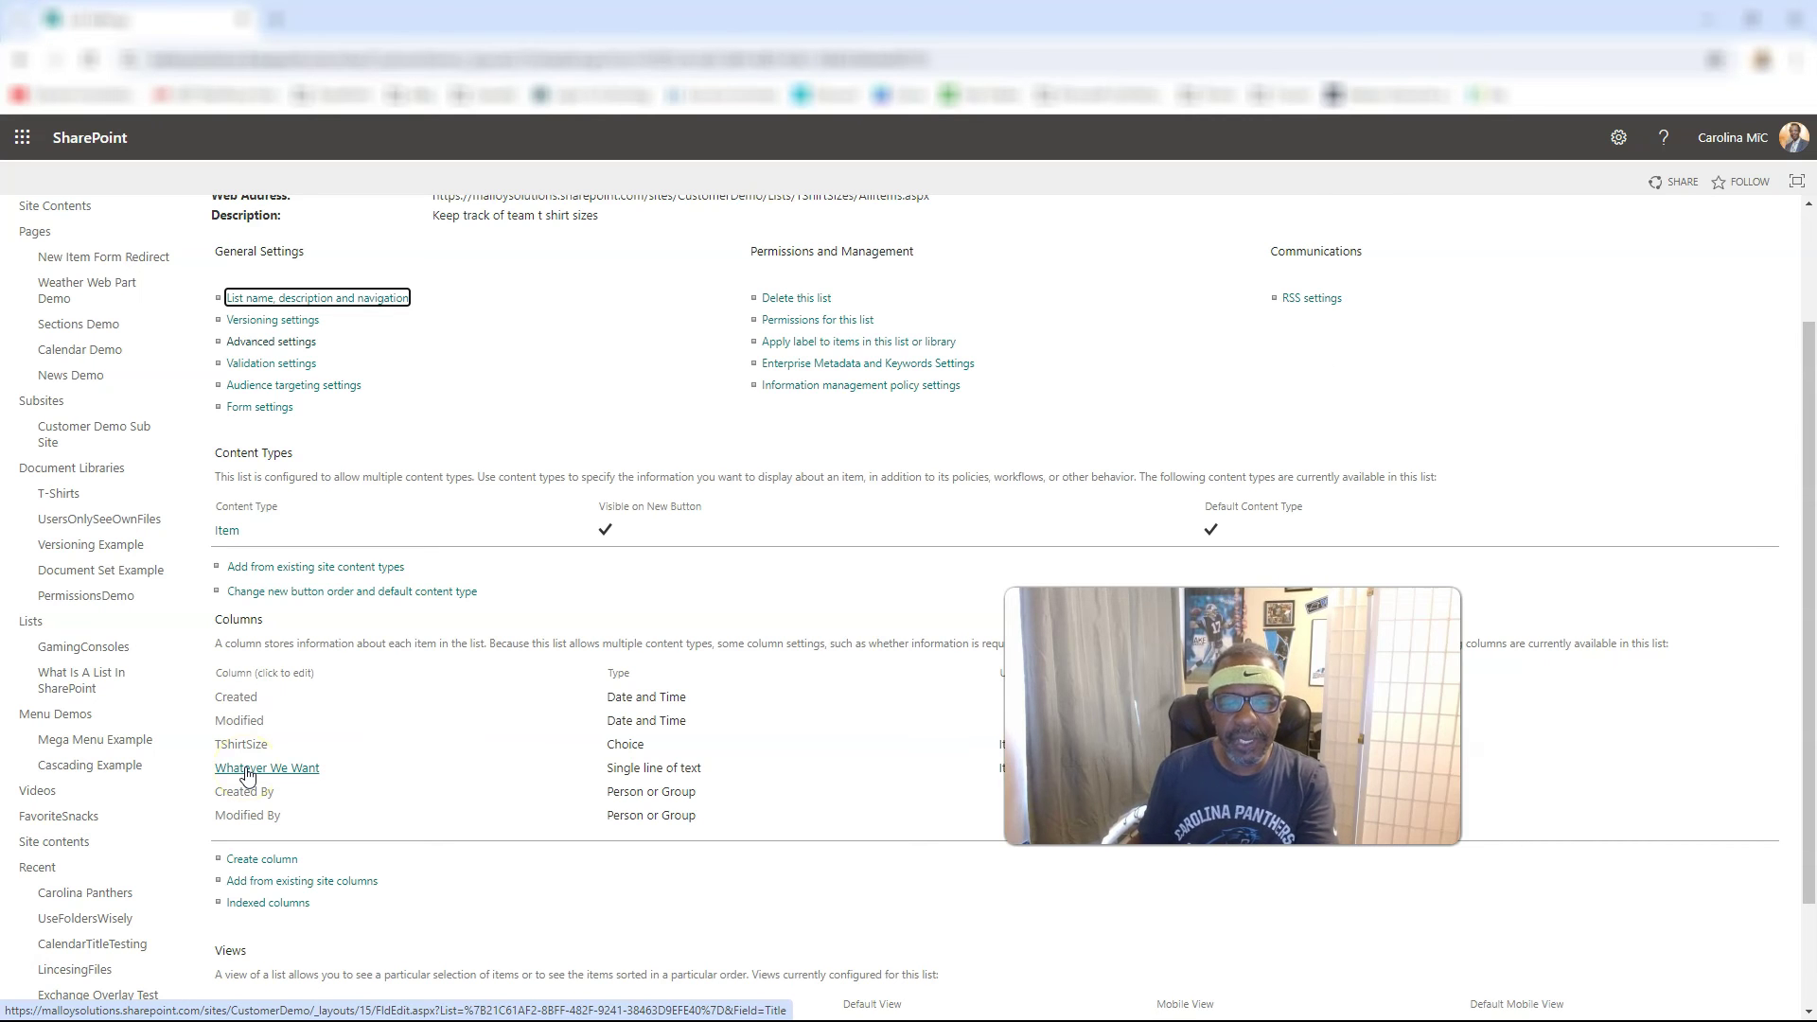
scroll(247, 776, down, 2)
click(253, 609)
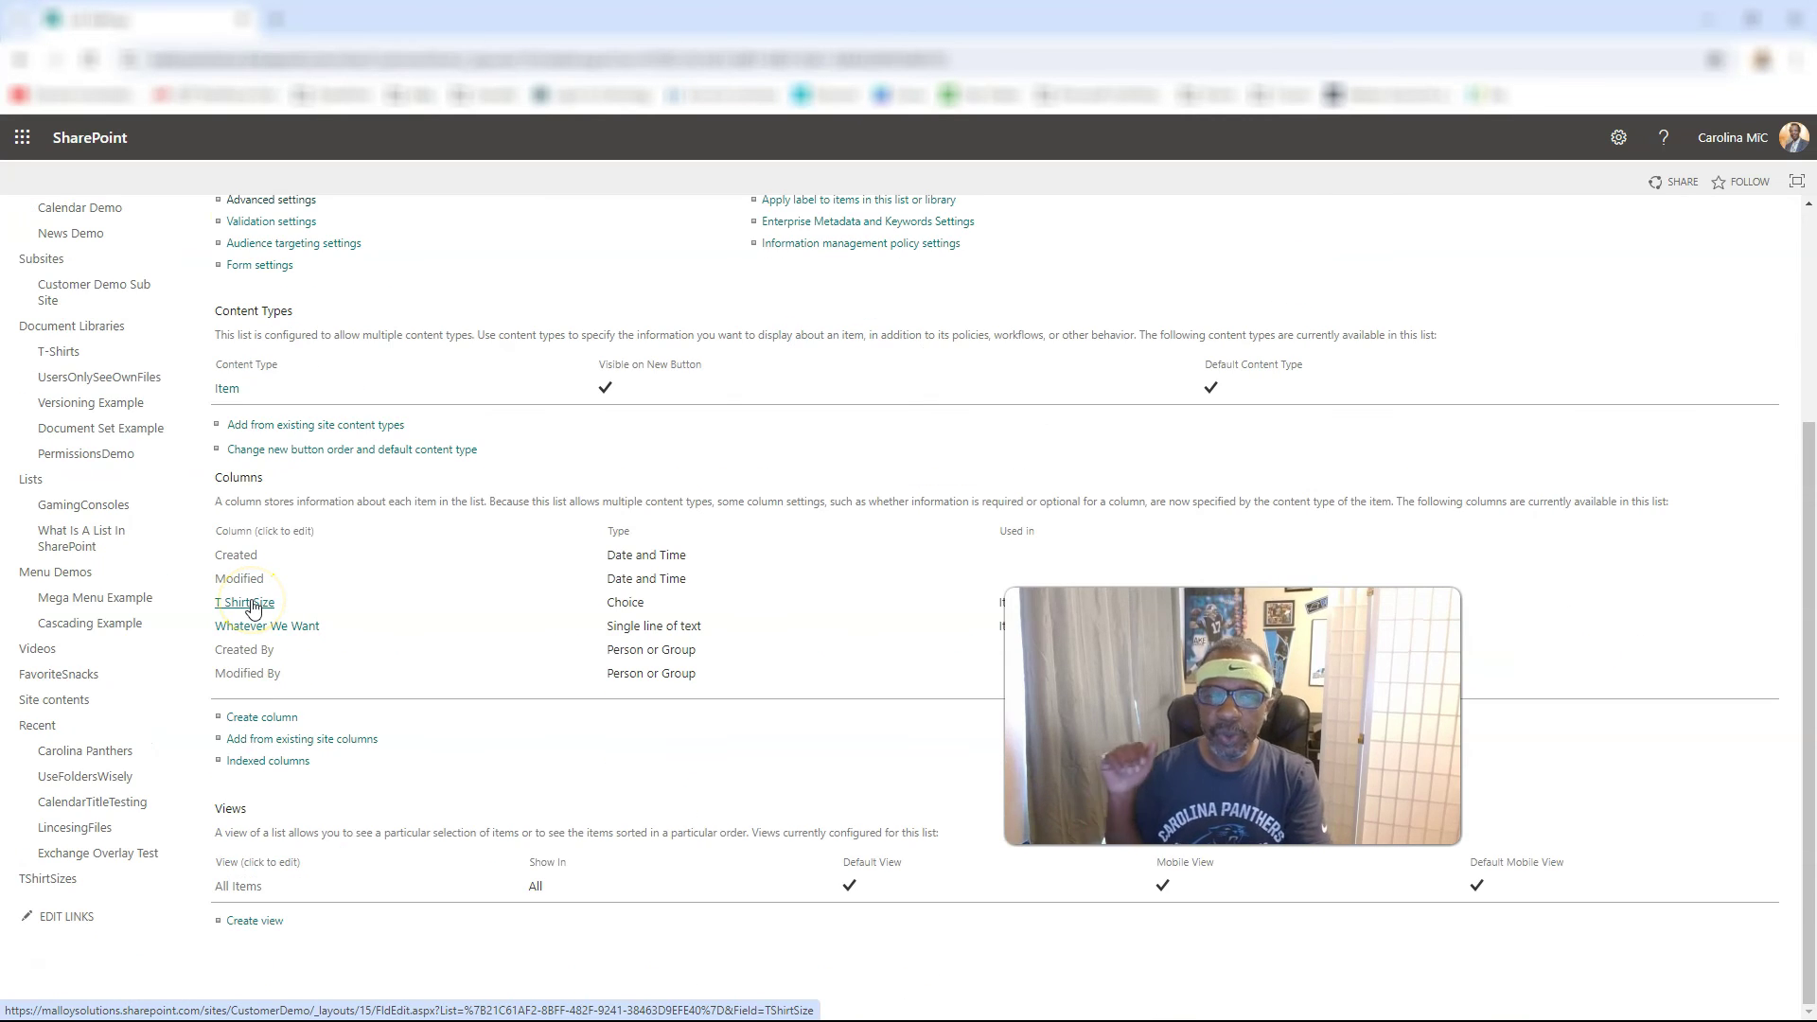
click(23, 64)
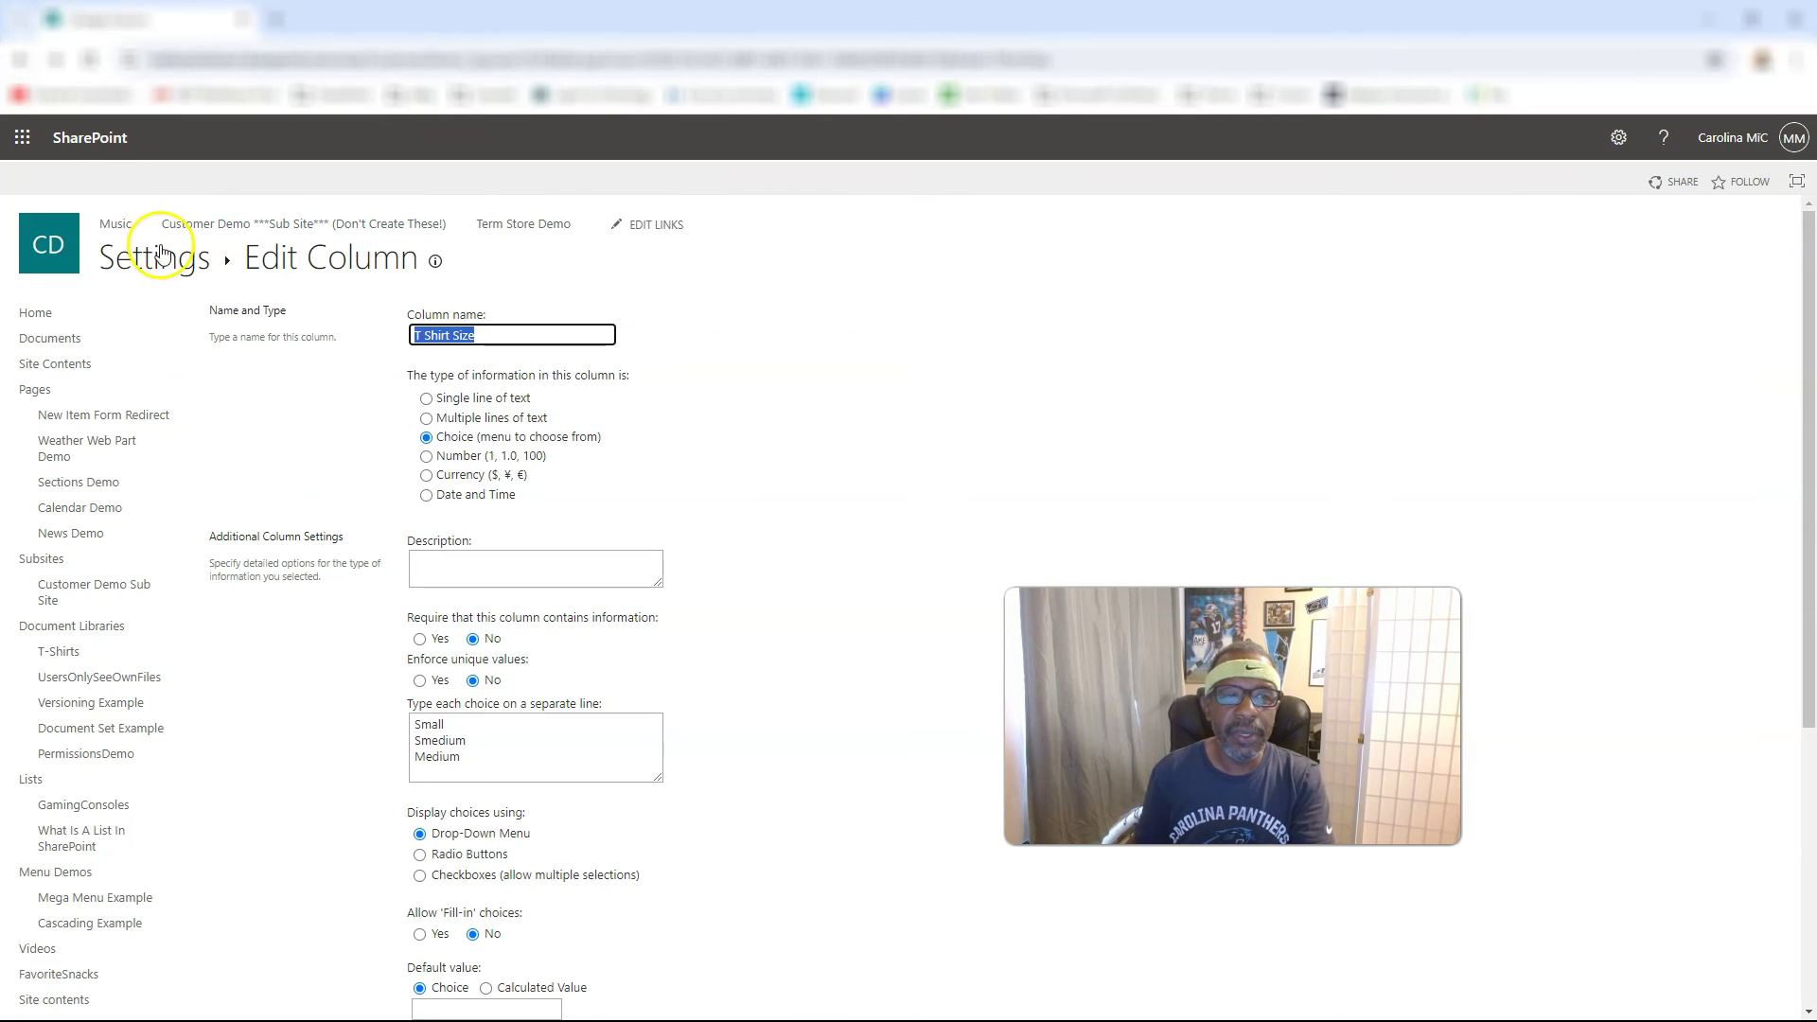
click(121, 248)
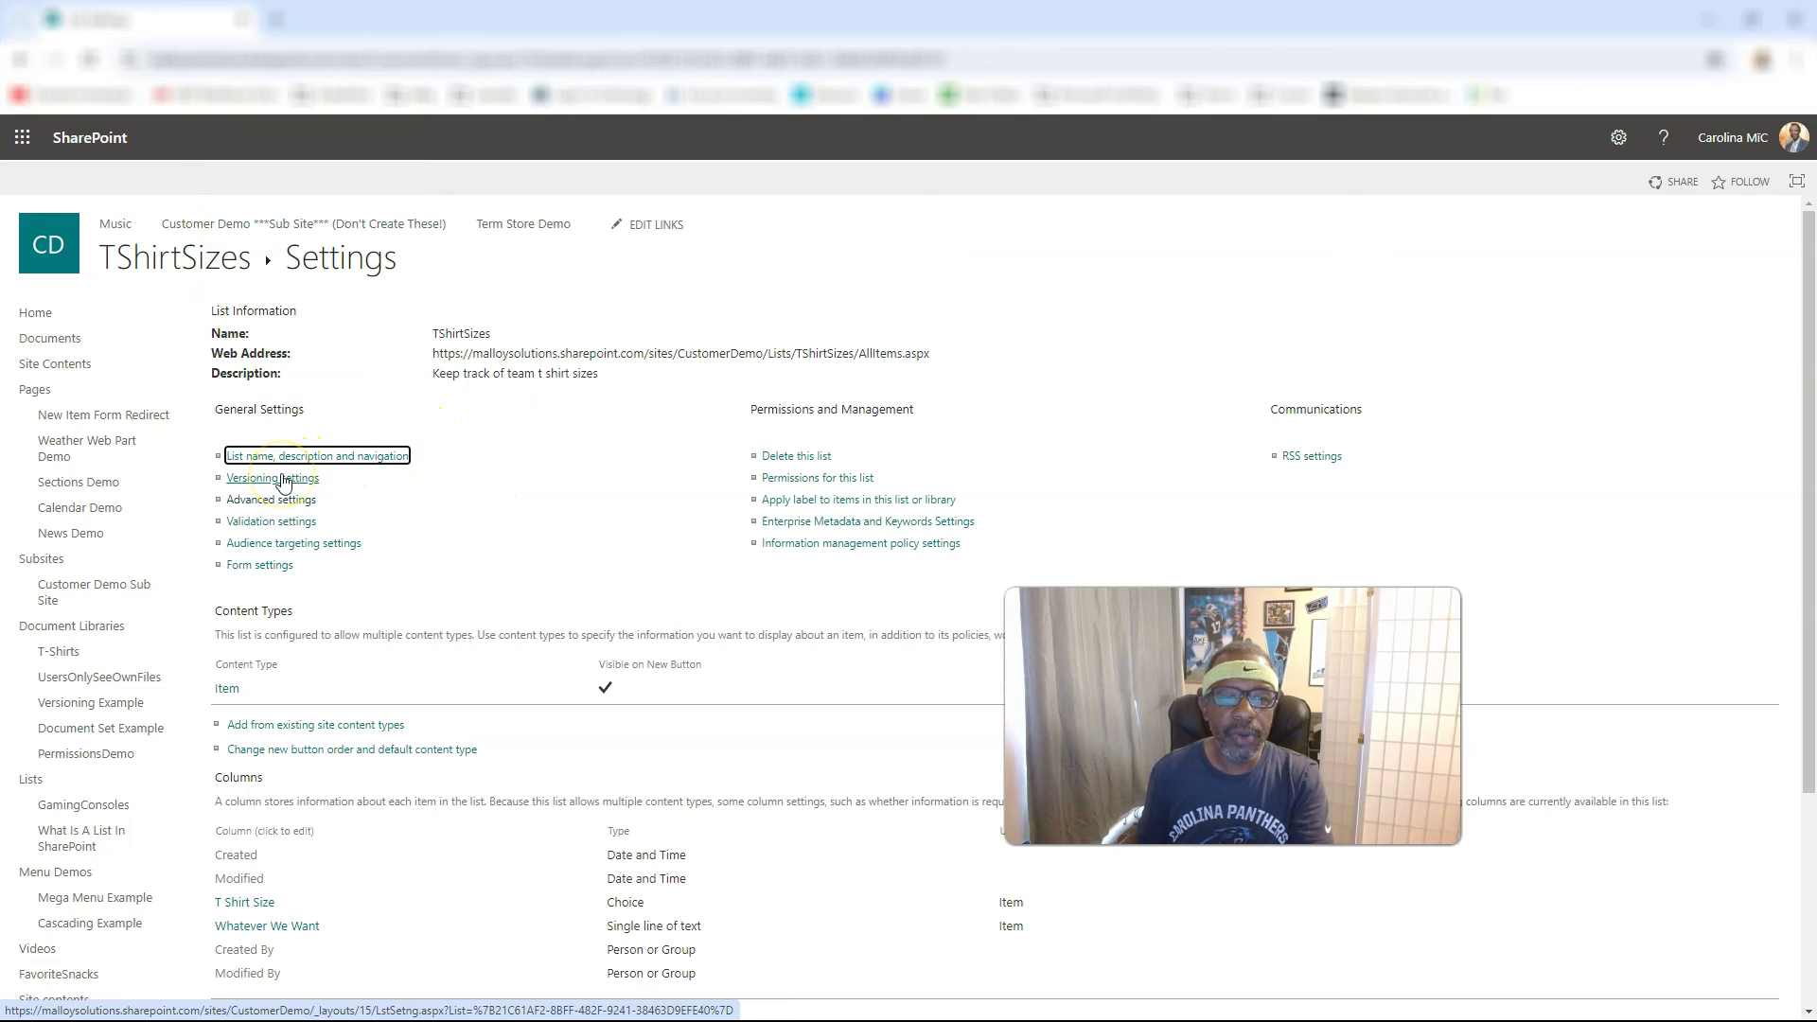
click(213, 258)
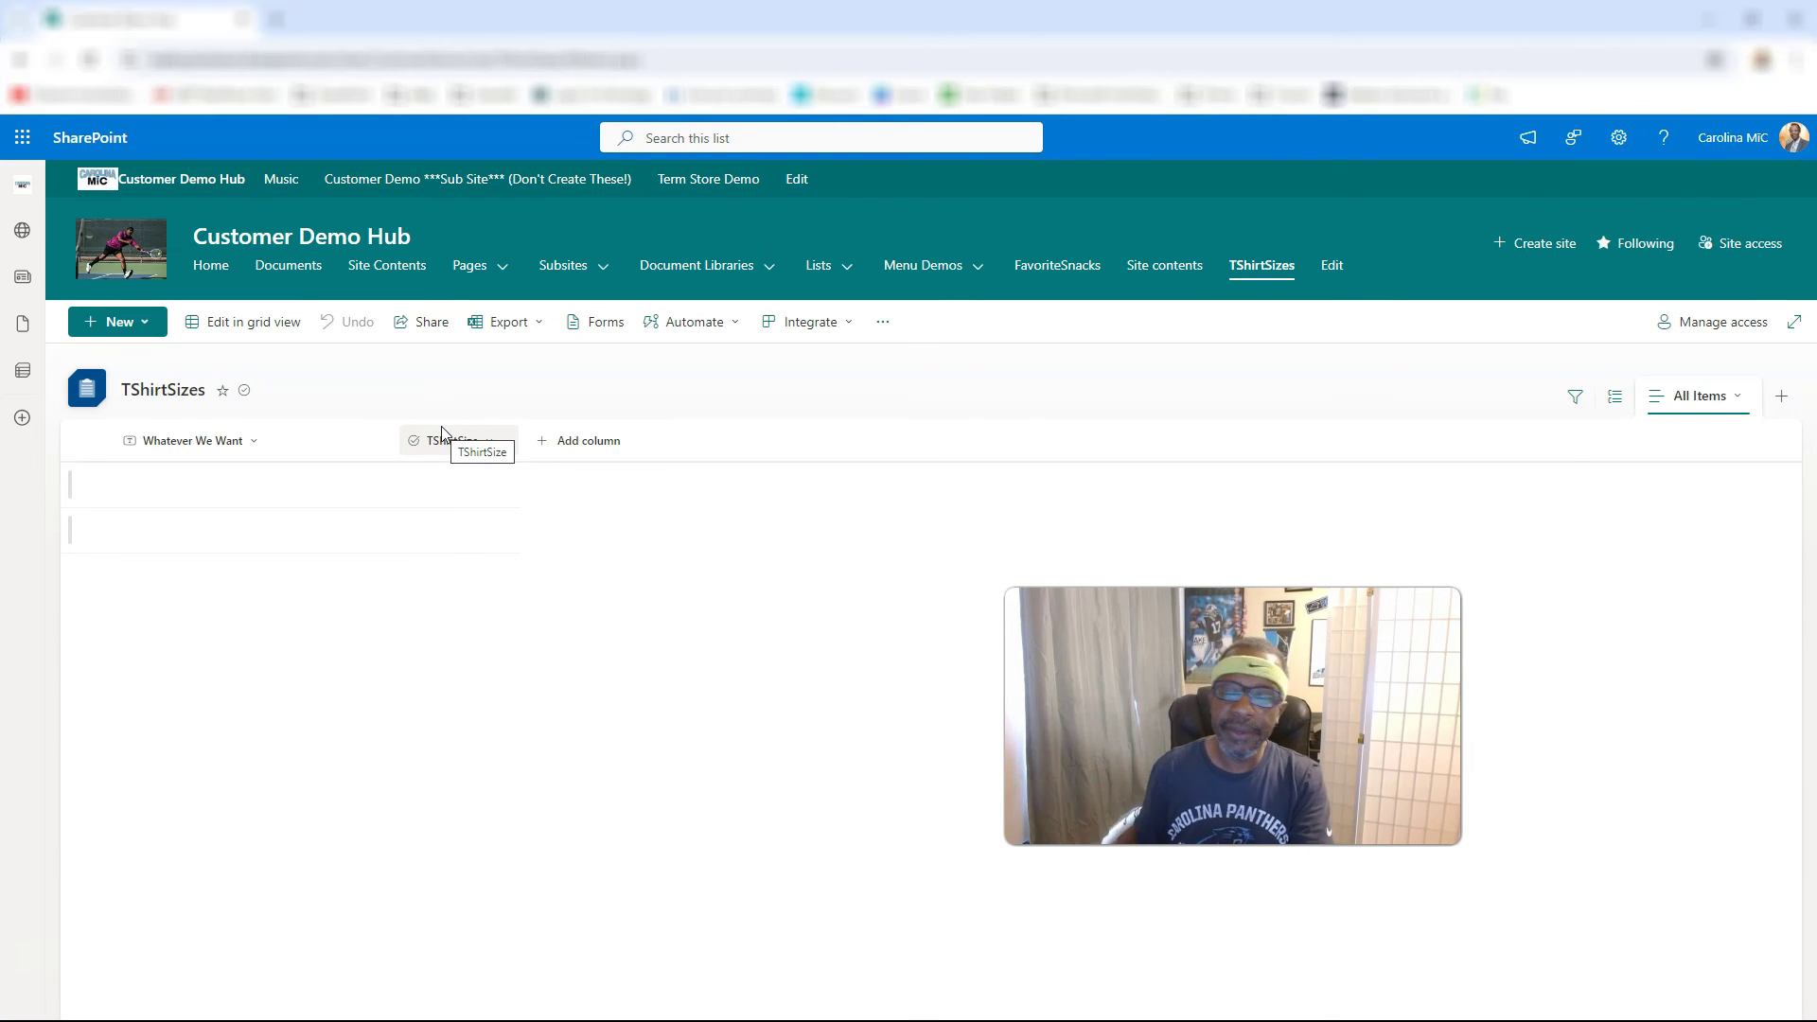
Step: Reload the TShirtSizes list so the second column header reads 'T Shirt Size'
click(465, 405)
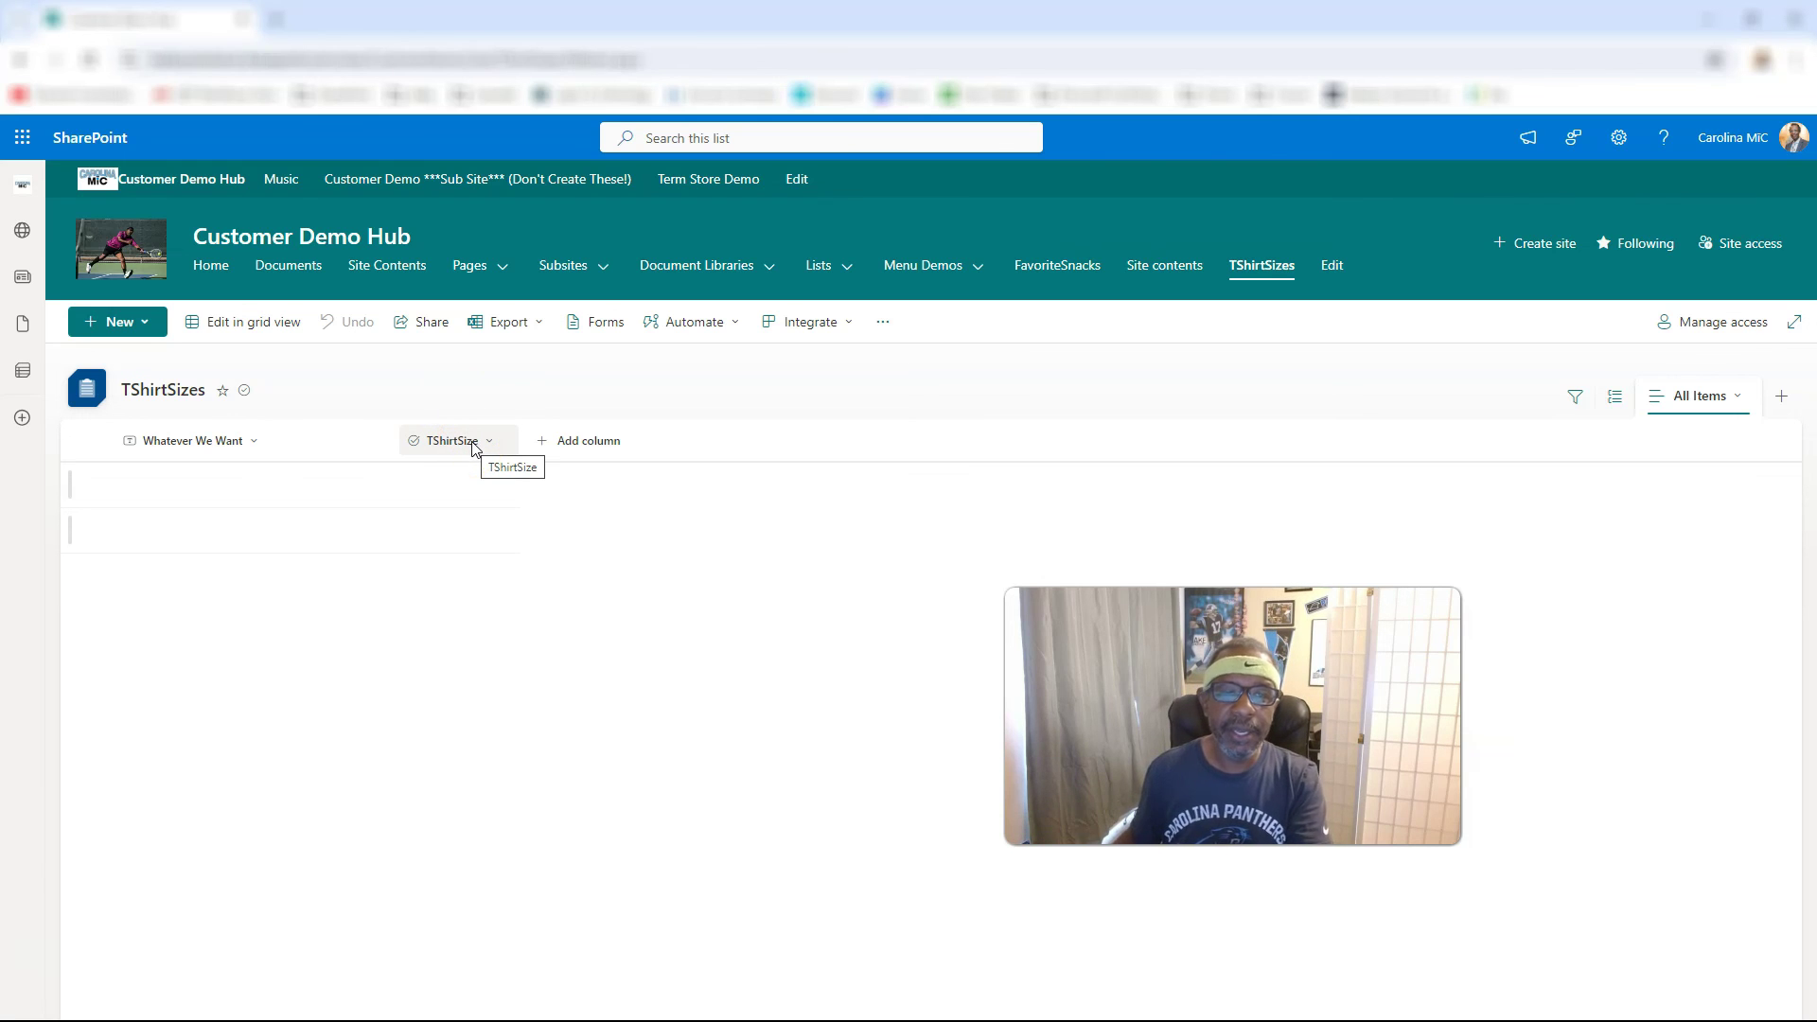
click(85, 60)
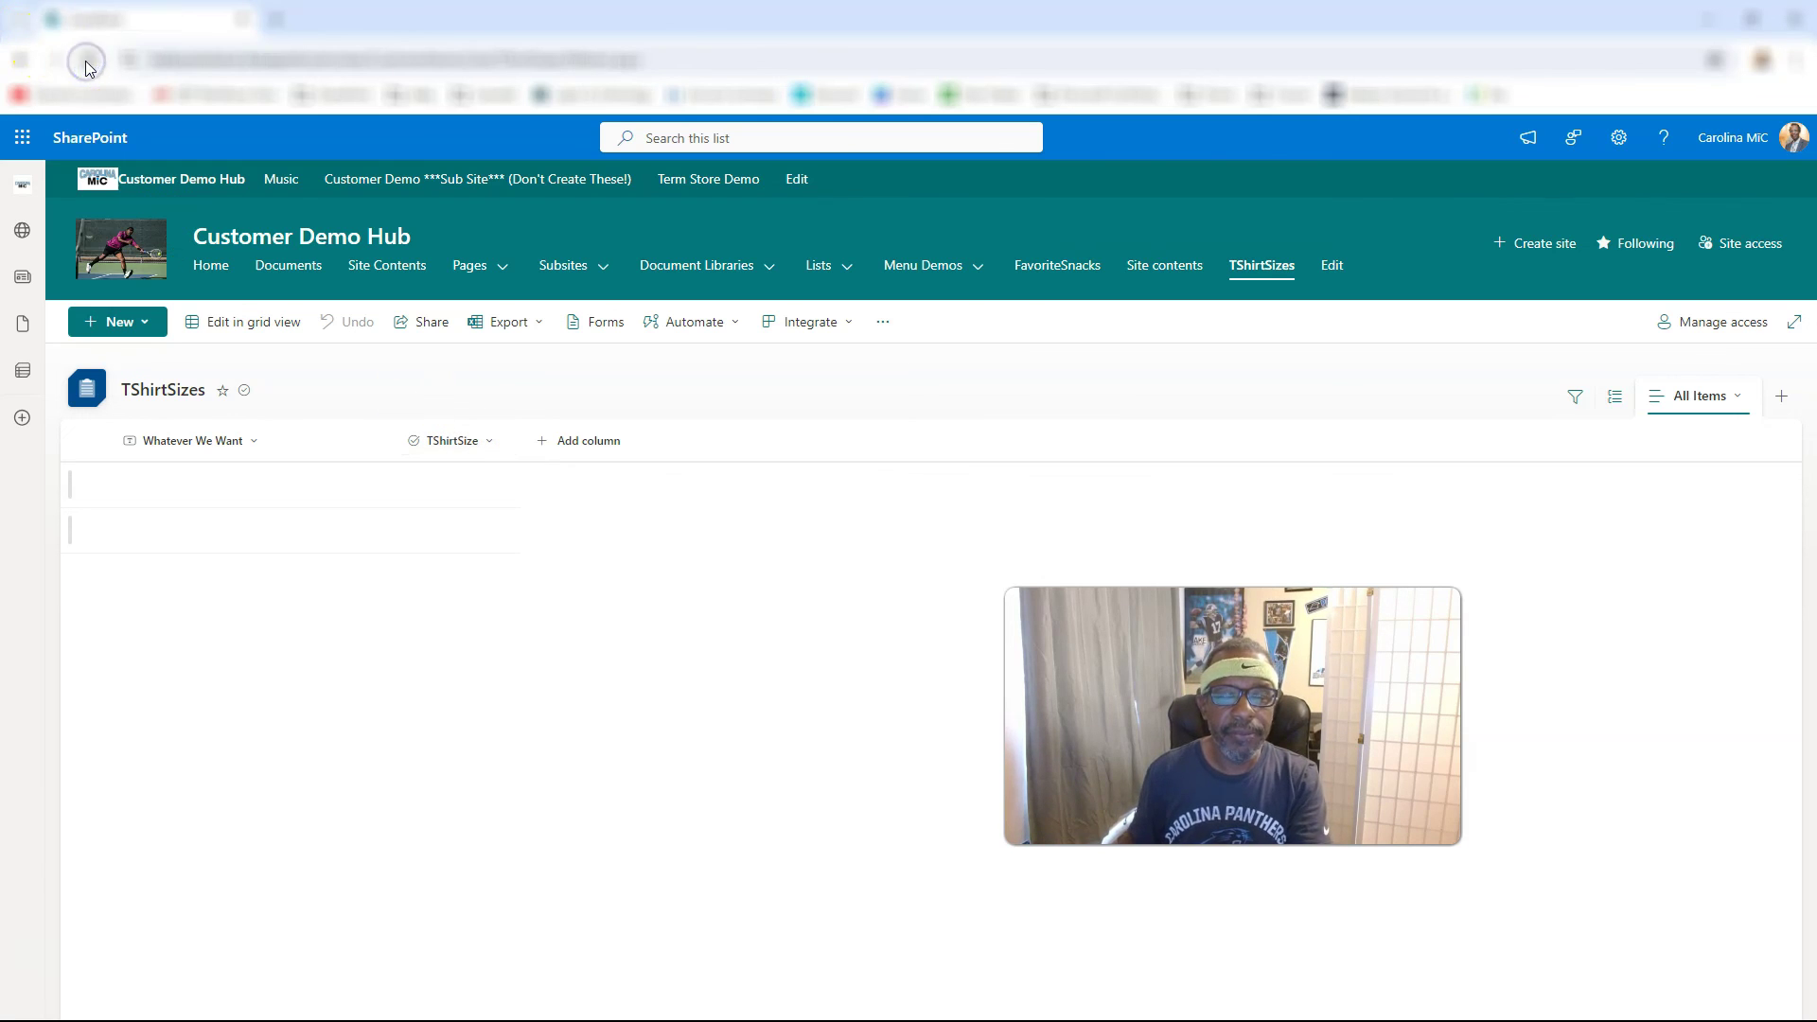
click(506, 452)
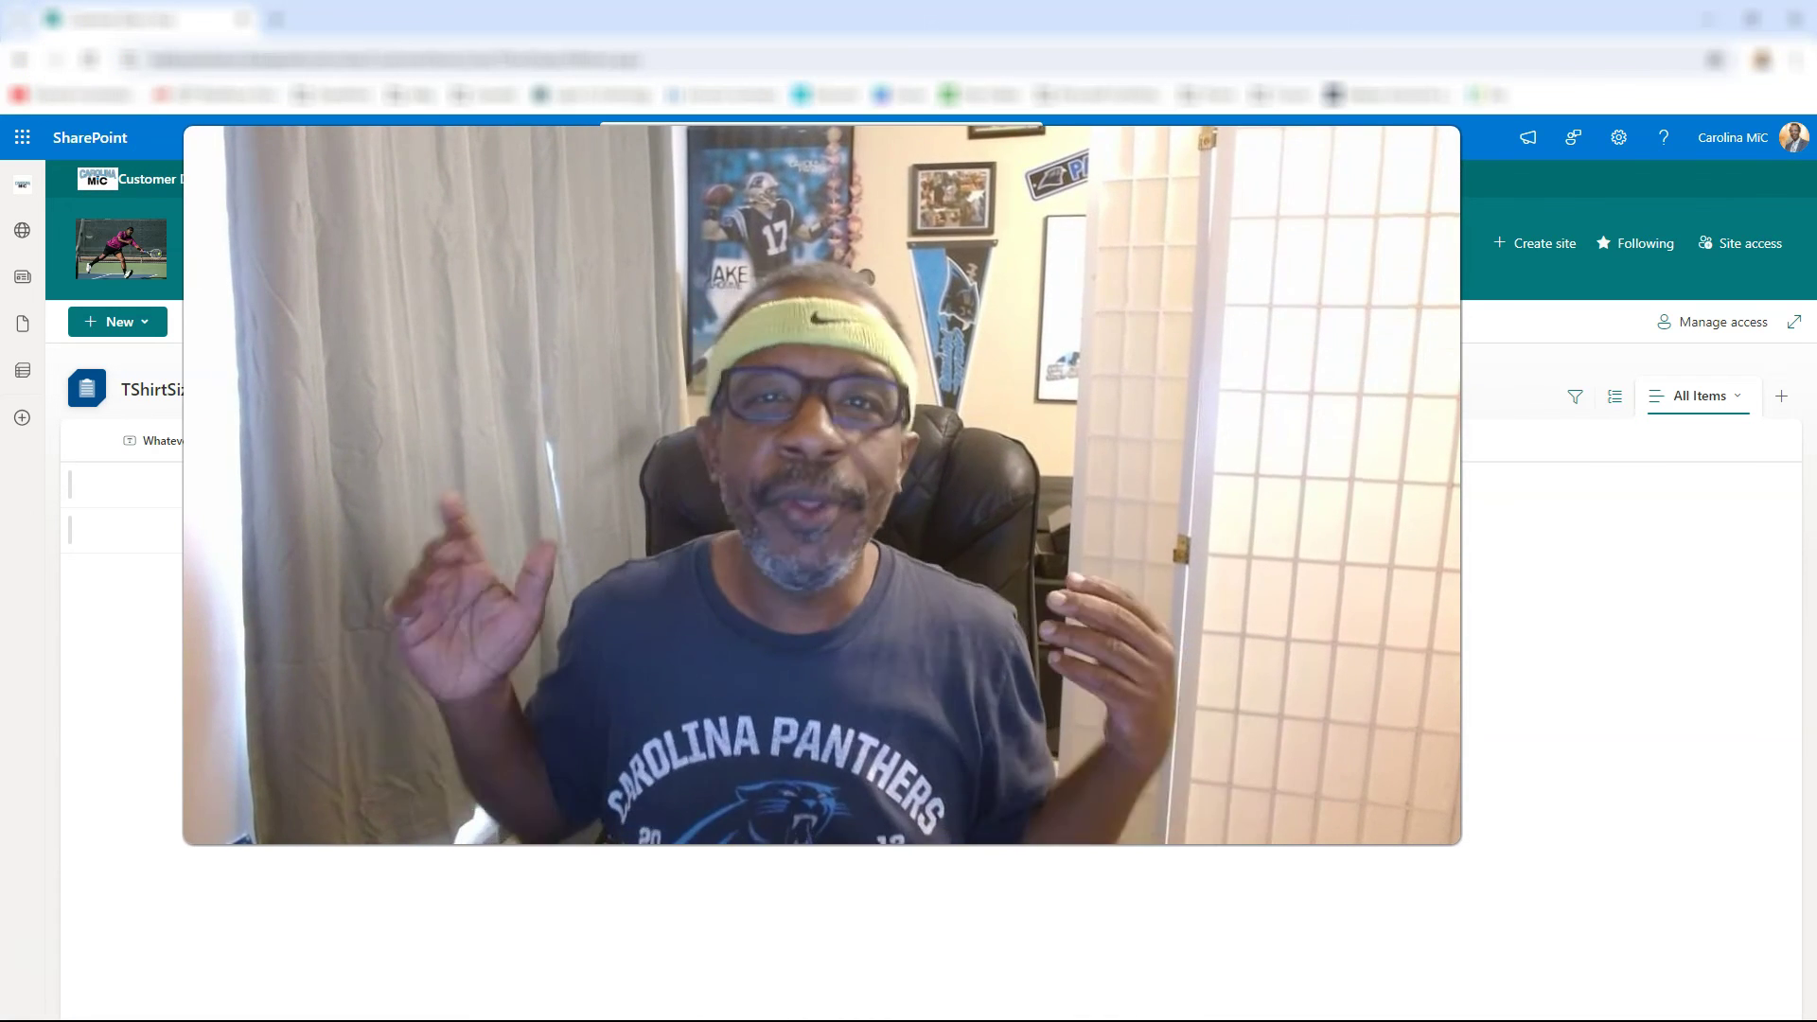